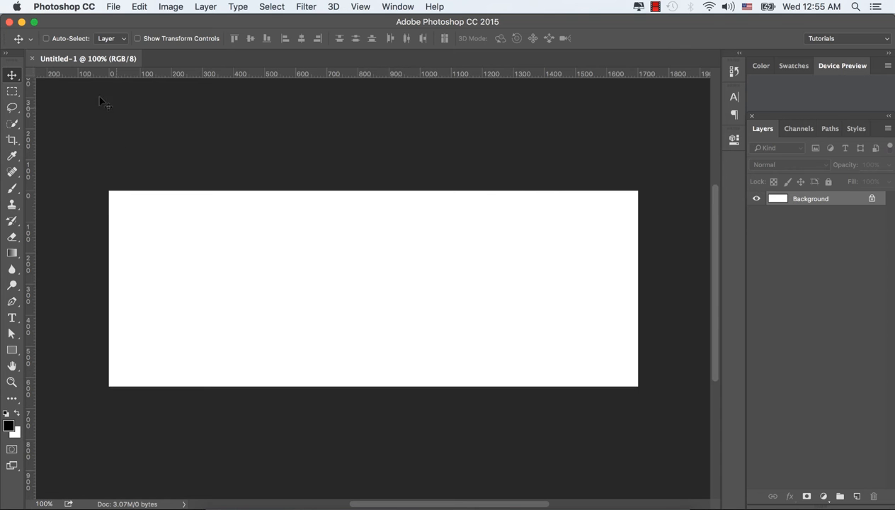
# Step: Place one horizontal and one vertical guide through the centre of the canvas
pyautogui.moveTo(71, 76); pyautogui.dragTo(126, 288)
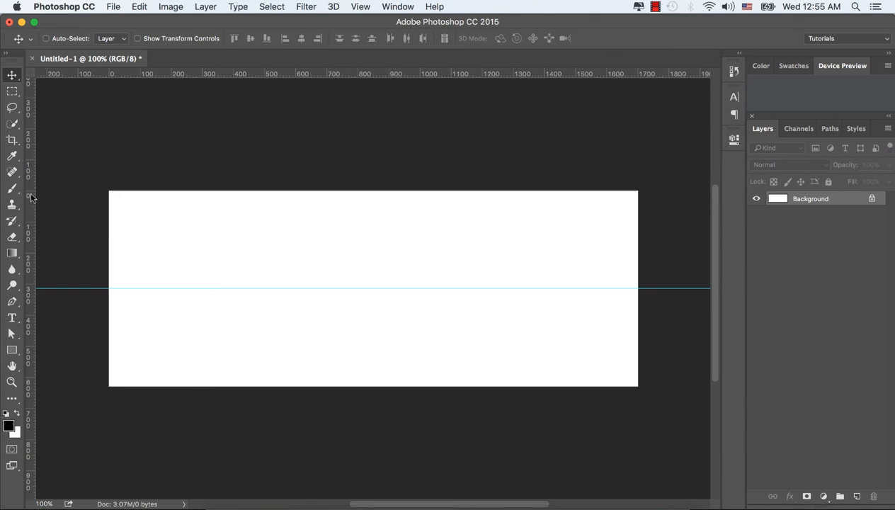
pyautogui.moveTo(32, 196); pyautogui.dragTo(374, 182)
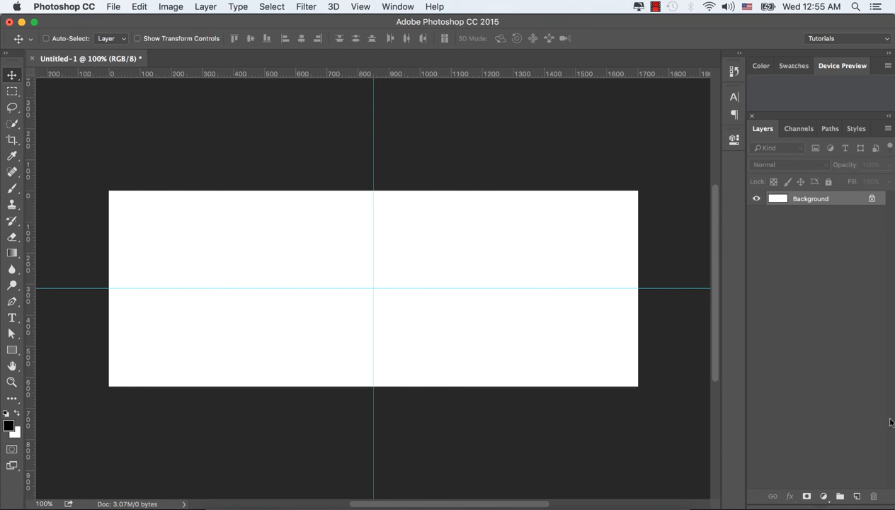
# Step: Draw an ellipse shape about 928 by 892 px over the right part of the canvas, extending beyond its edges
pyautogui.click(14, 351)
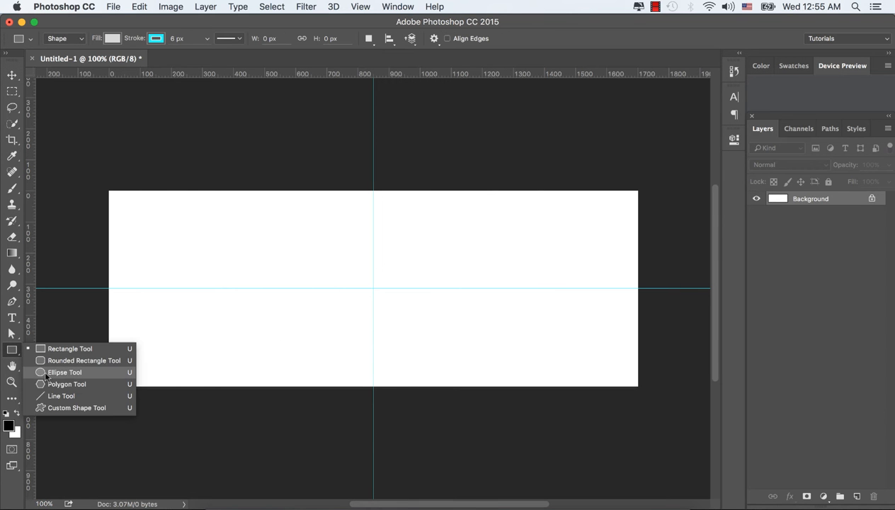
pyautogui.click(46, 372)
pyautogui.moveTo(419, 156); pyautogui.dragTo(706, 432)
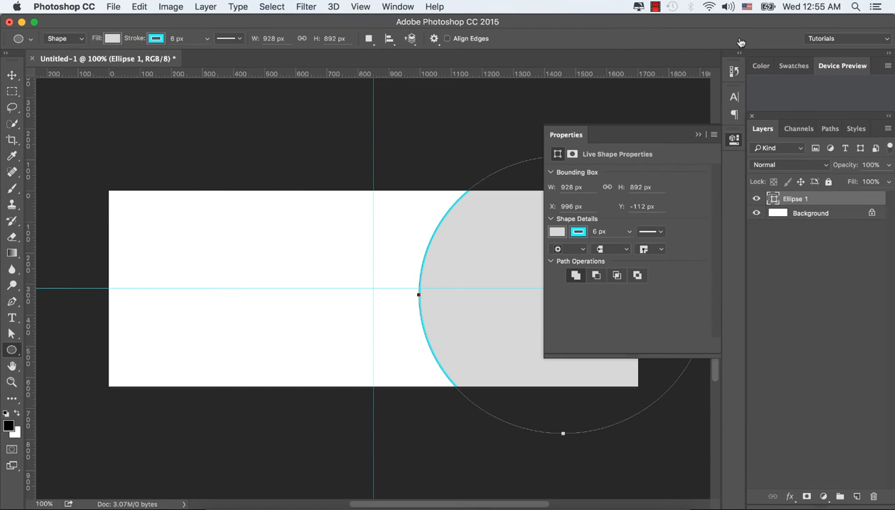
# Step: Remove the stroke from the ellipse and collapse its shape properties
pyautogui.click(579, 232)
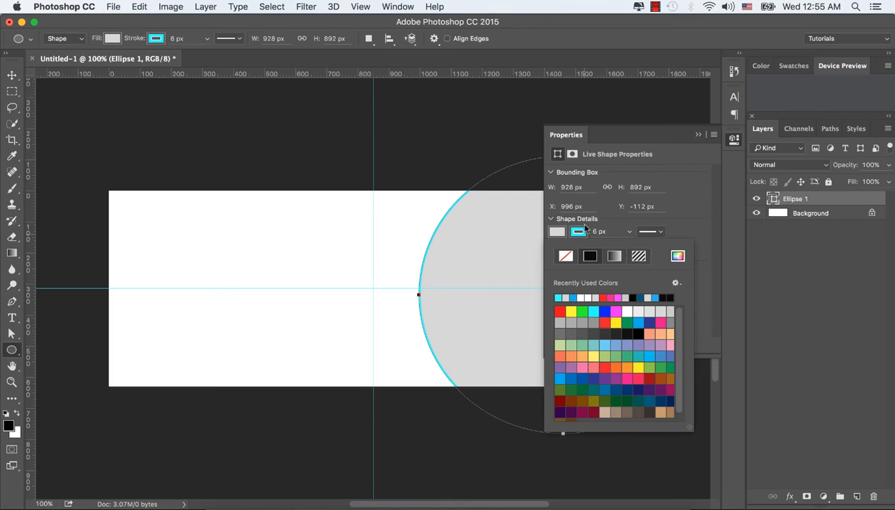
pyautogui.click(566, 256)
pyautogui.click(697, 136)
pyautogui.click(698, 135)
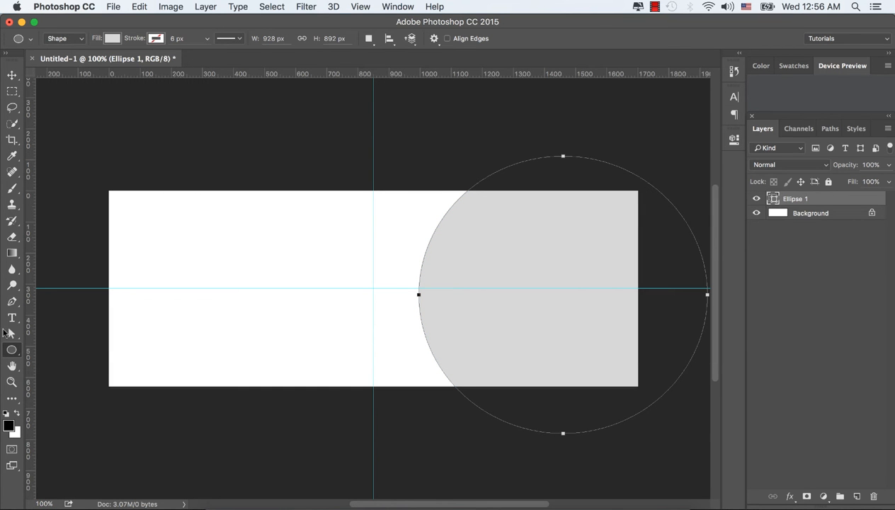
# Step: Reshape the ellipse as a regular path, moving its top anchor up and right and its bottom anchor down and right, to about 1120 px high
pyautogui.moveTo(12, 333); pyautogui.dragTo(39, 346)
pyautogui.click(38, 345)
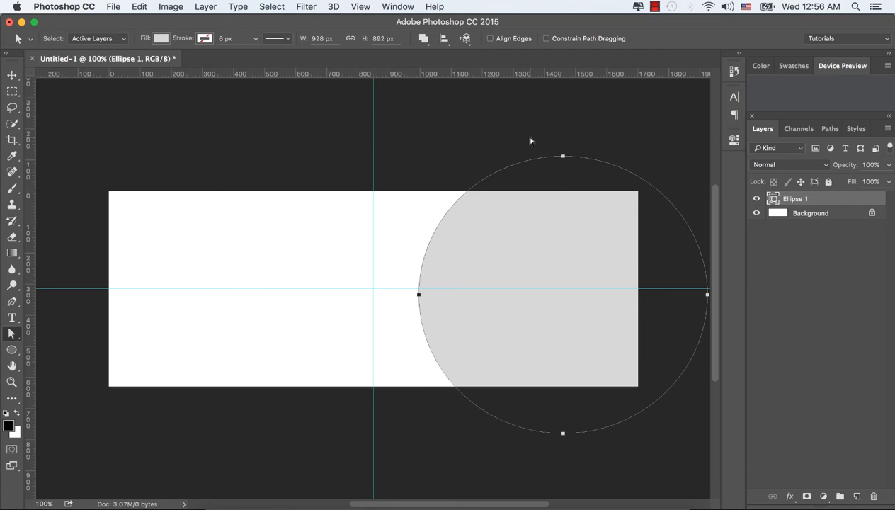
pyautogui.moveTo(531, 140); pyautogui.dragTo(628, 125)
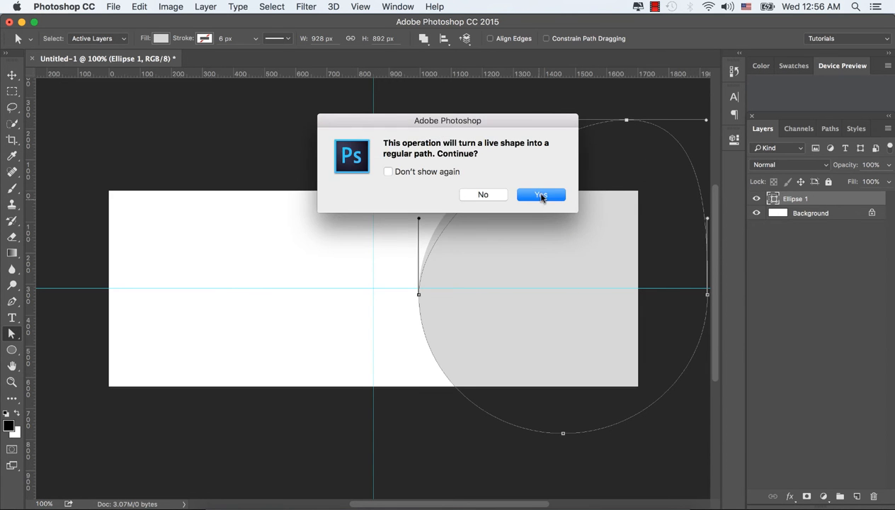
pyautogui.click(543, 196)
pyautogui.moveTo(530, 392); pyautogui.dragTo(605, 488)
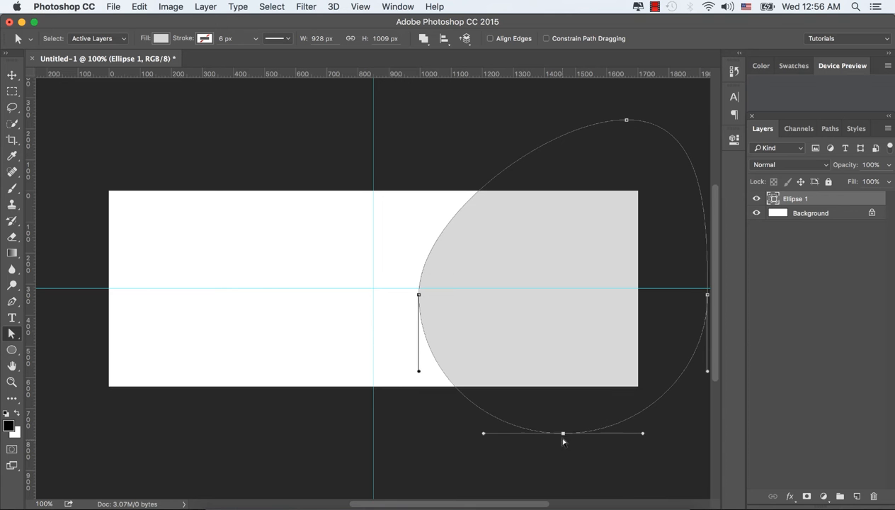
pyautogui.moveTo(562, 433); pyautogui.dragTo(581, 468)
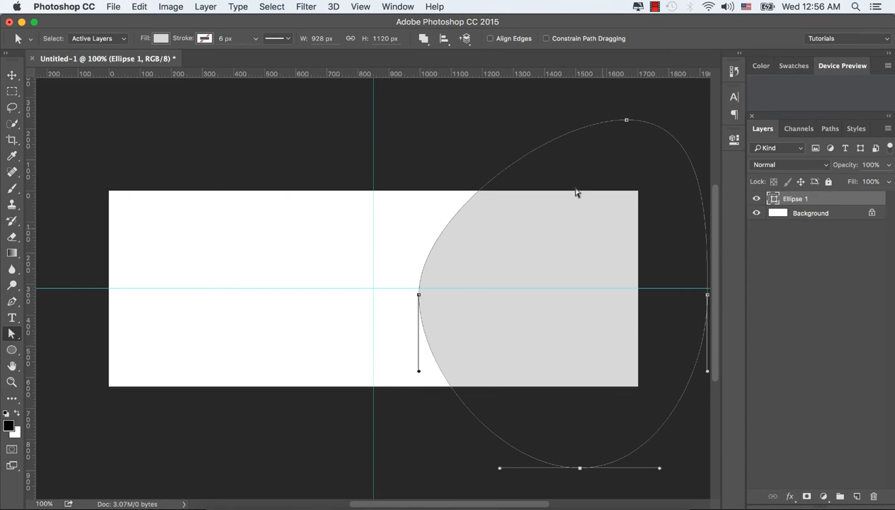
pyautogui.click(508, 132)
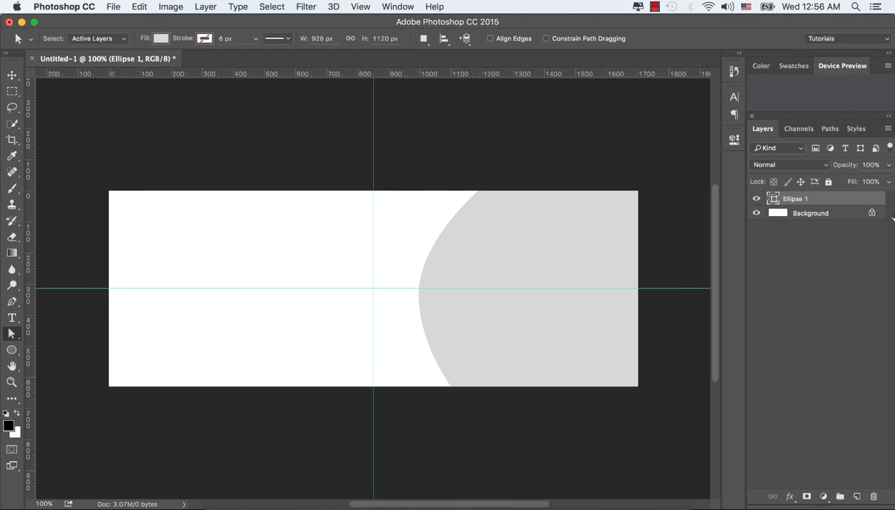
# Step: Duplicate the reshaped ellipse layer and shift the copy slightly left and up
pyautogui.moveTo(788, 201); pyautogui.dragTo(857, 496)
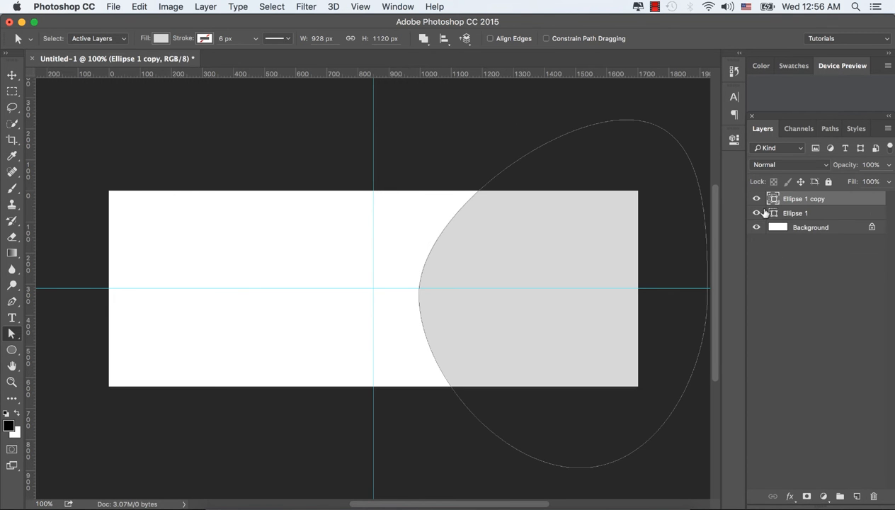
pyautogui.moveTo(428, 146); pyautogui.dragTo(599, 306)
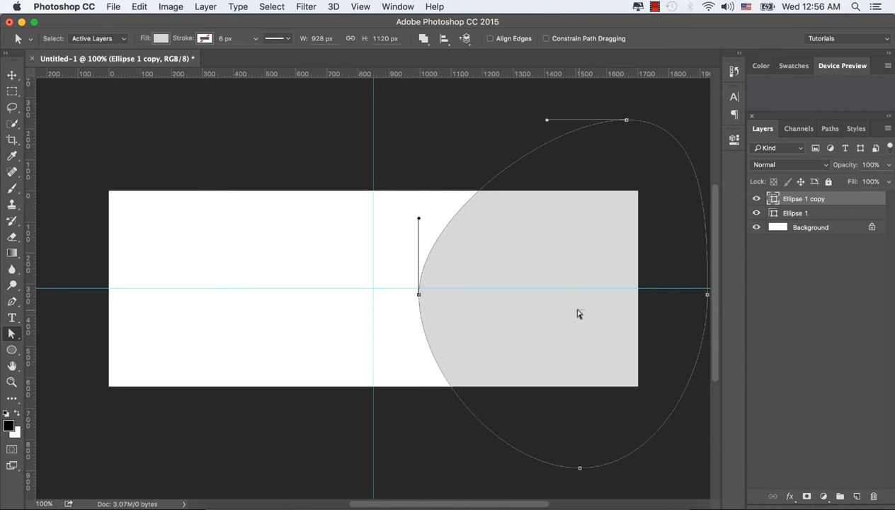
pyautogui.moveTo(393, 202); pyautogui.dragTo(643, 392)
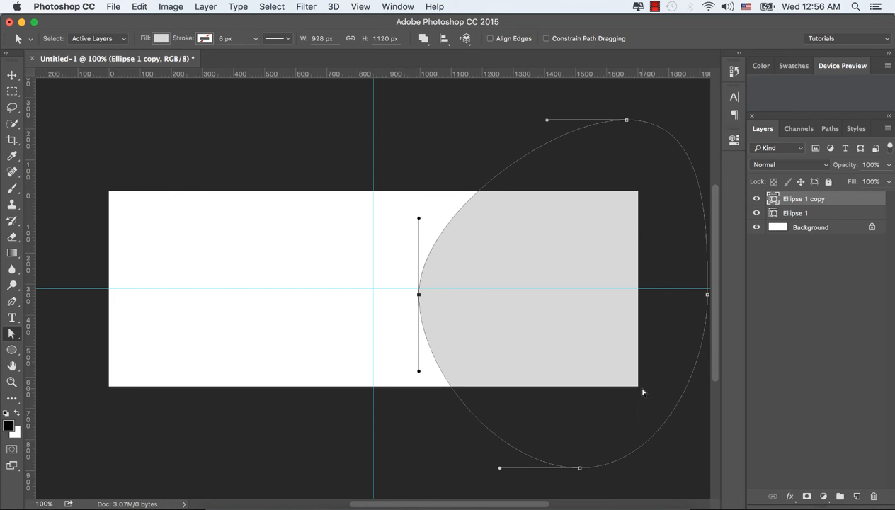
pyautogui.press('v')
pyautogui.moveTo(520, 288); pyautogui.dragTo(543, 261)
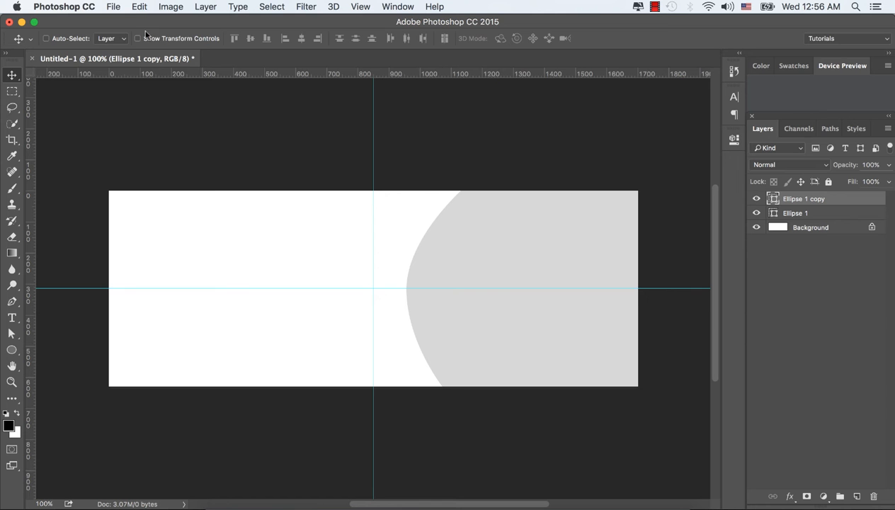
# Step: Fill the ellipse copy with bright blue from the recently used colors and place its layer beneath the grey original
pyautogui.press('u')
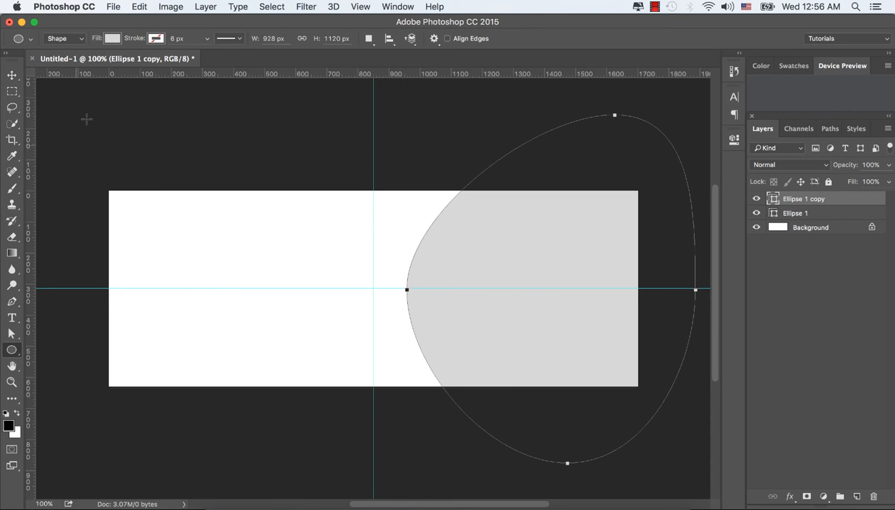
pyautogui.click(112, 39)
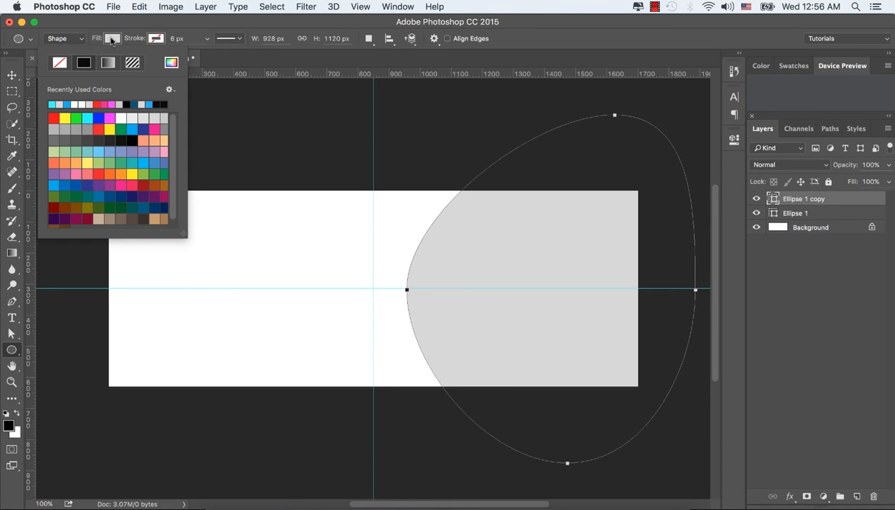
pyautogui.click(68, 104)
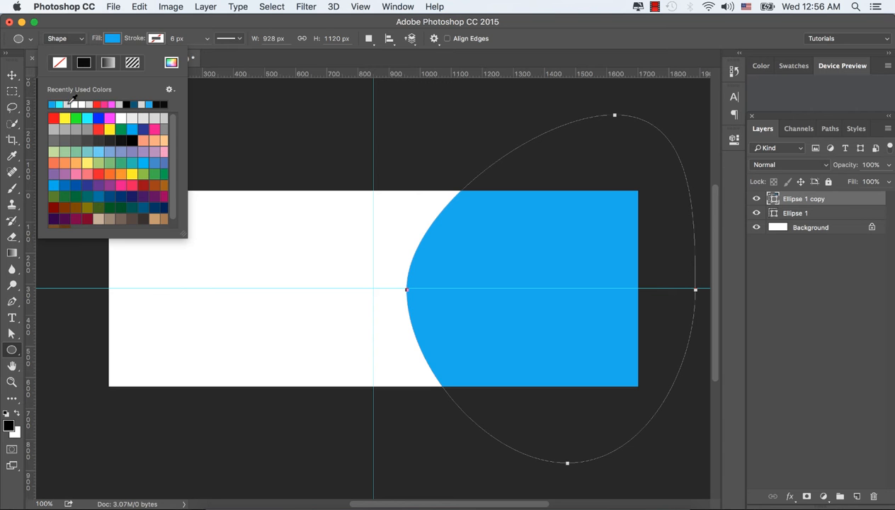
pyautogui.click(112, 38)
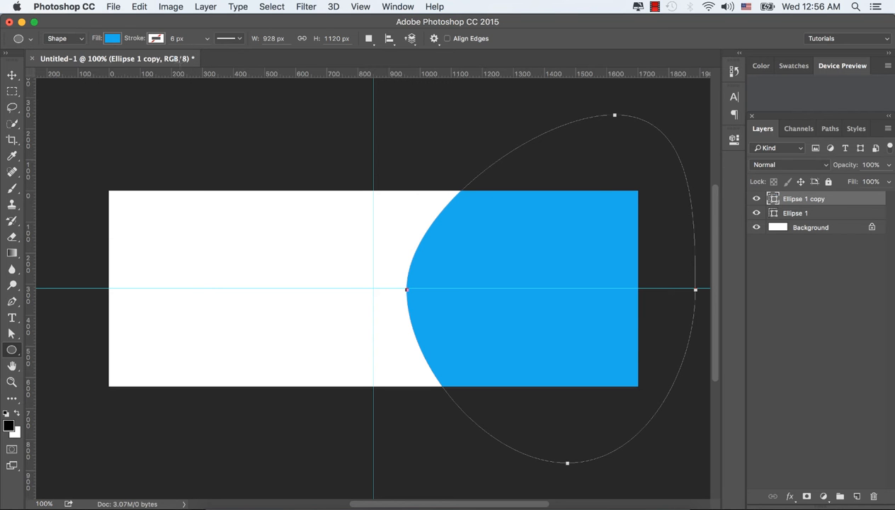
pyautogui.moveTo(832, 200); pyautogui.dragTo(833, 215)
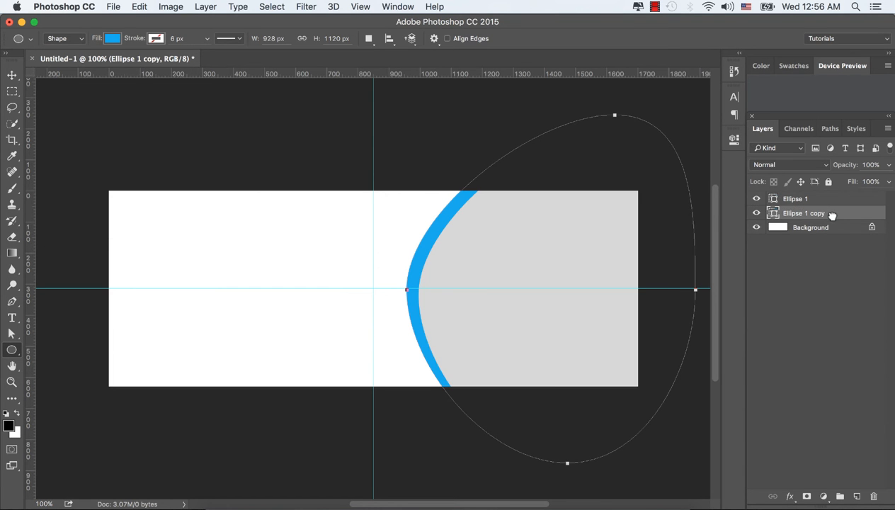
# Step: Move the blue ellipse copy right in small amounts to leave a thin blue band along the grey shape's curved edge
pyautogui.click(13, 75)
pyautogui.moveTo(526, 260); pyautogui.dragTo(530, 261)
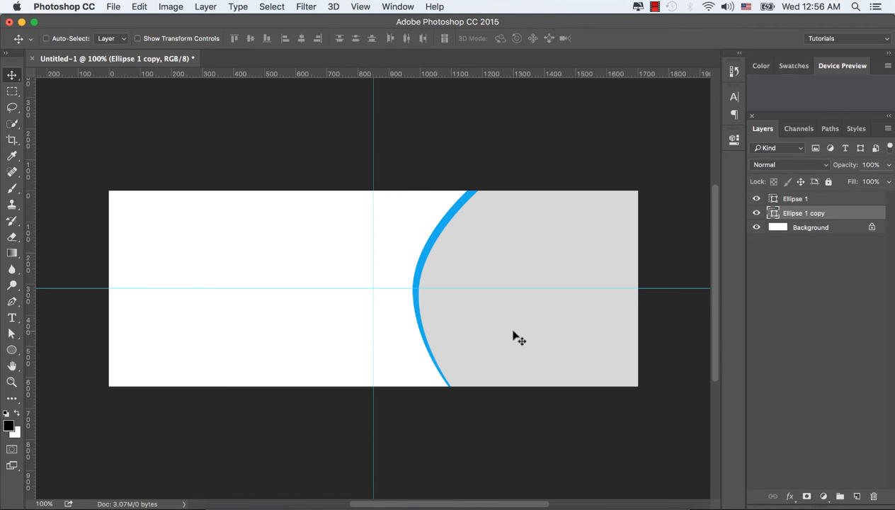
pyautogui.click(11, 381)
pyautogui.click(489, 301)
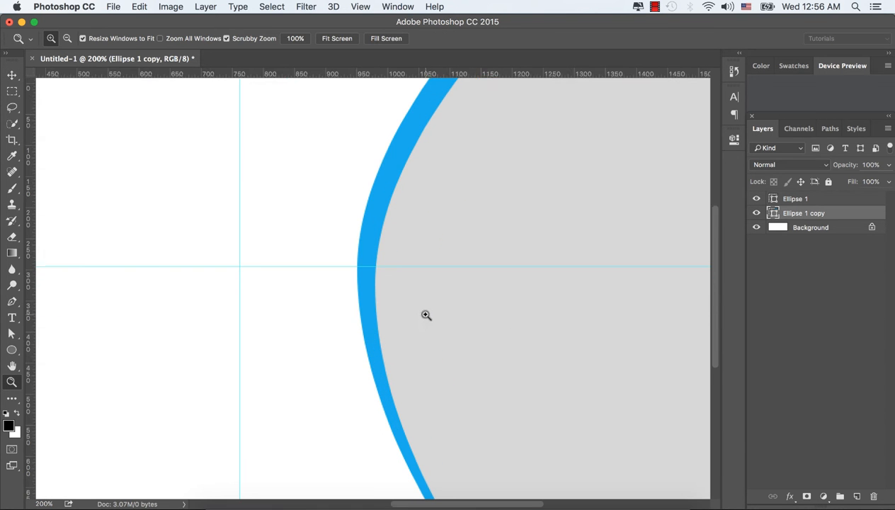
pyautogui.click(87, 112)
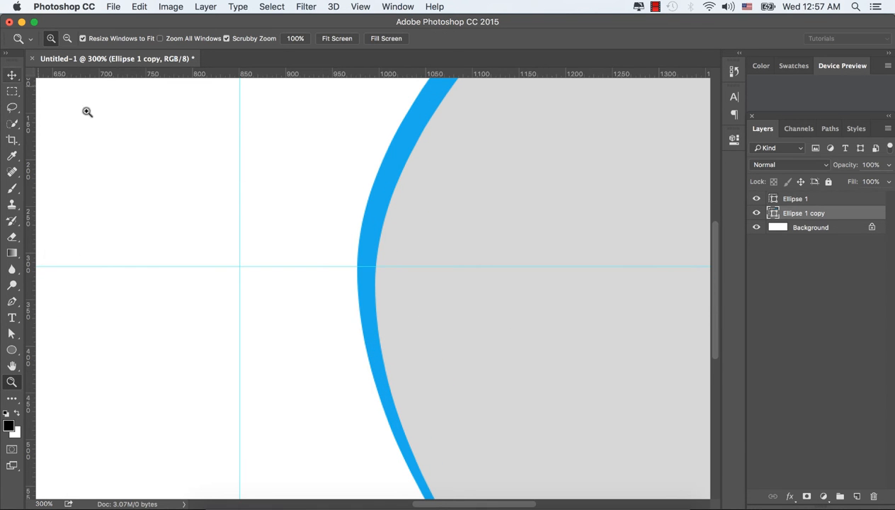
pyautogui.click(467, 226)
pyautogui.click(13, 76)
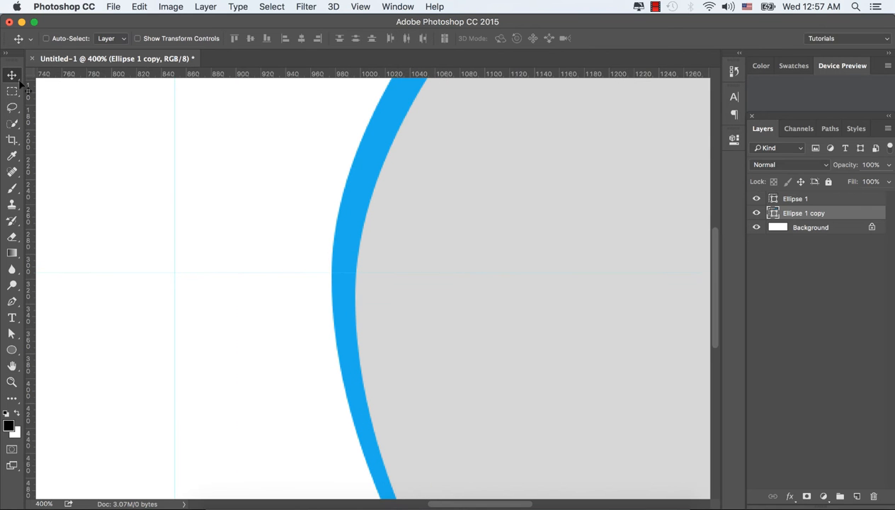
pyautogui.moveTo(427, 352); pyautogui.dragTo(436, 352)
pyautogui.press('Right')
pyautogui.press('Right')
pyautogui.press('Right')
pyautogui.press('Right')
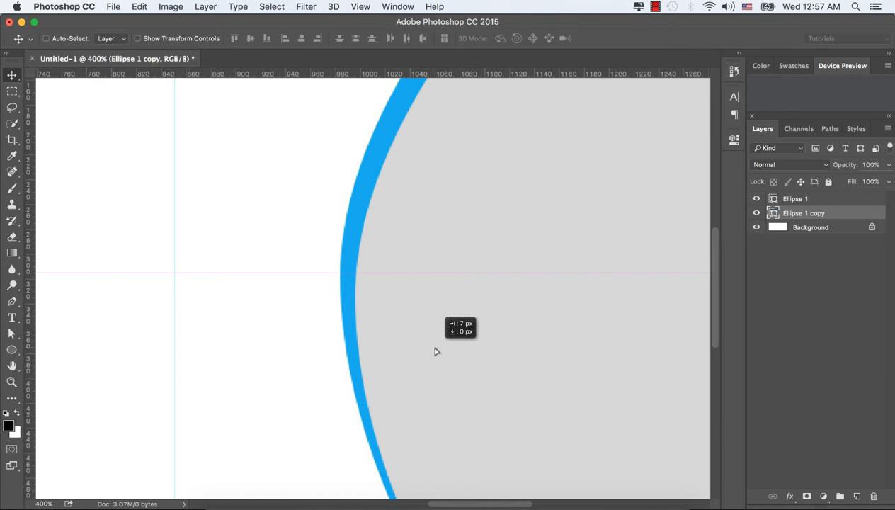
pyautogui.press('Right')
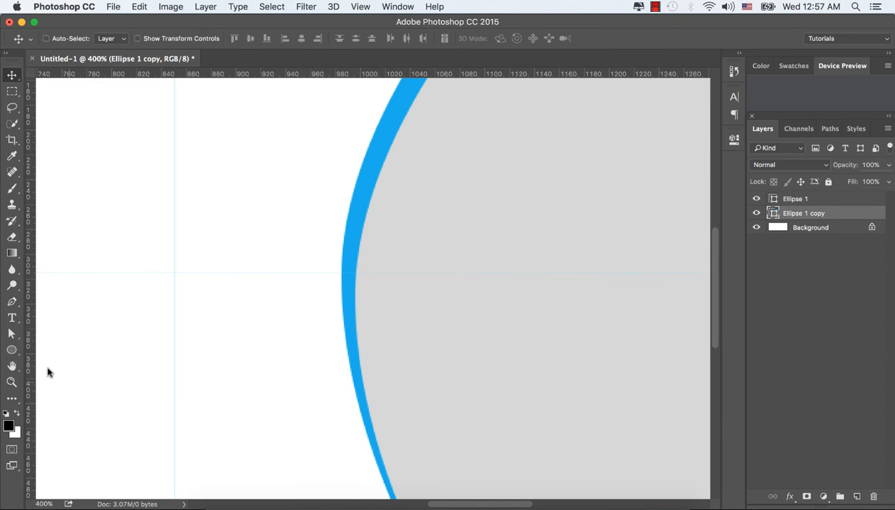
# Step: Duplicate the blue ellipse layer, place the duplicate beneath it, and shift the duplicate about 15 px left
pyautogui.click(12, 382)
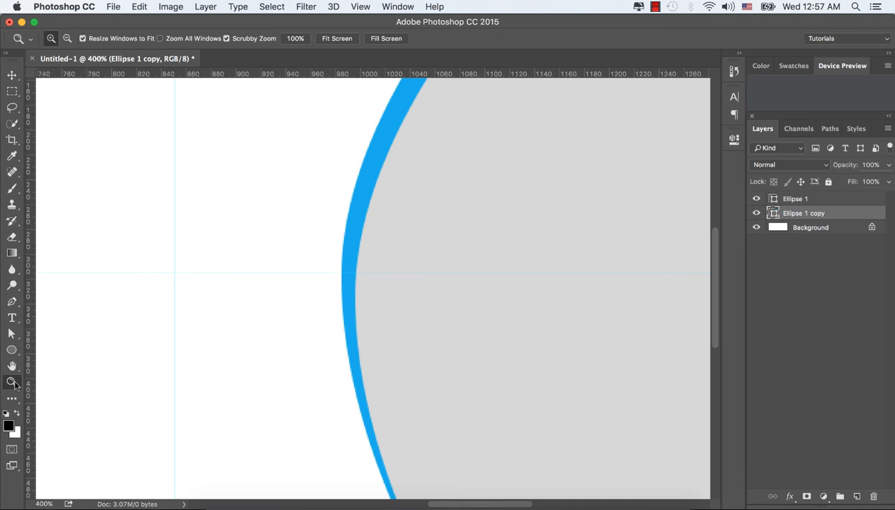
pyautogui.press('super+0')
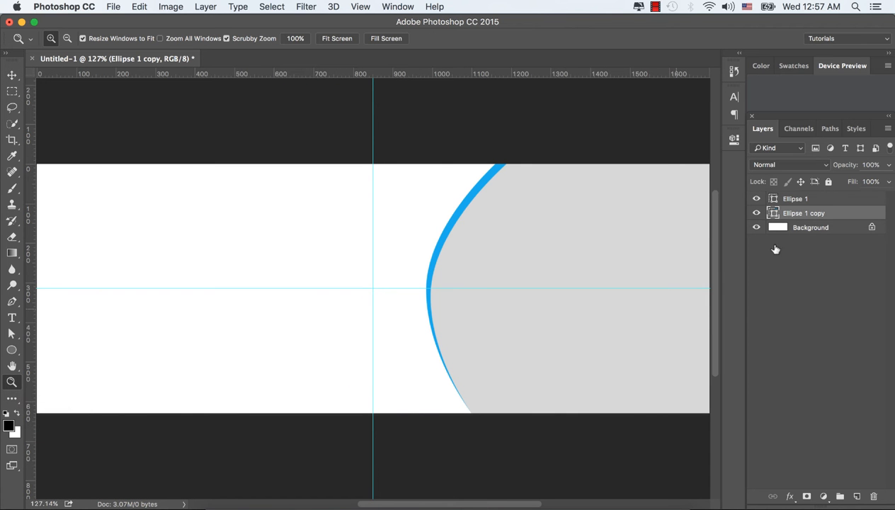
pyautogui.moveTo(799, 214); pyautogui.dragTo(858, 496)
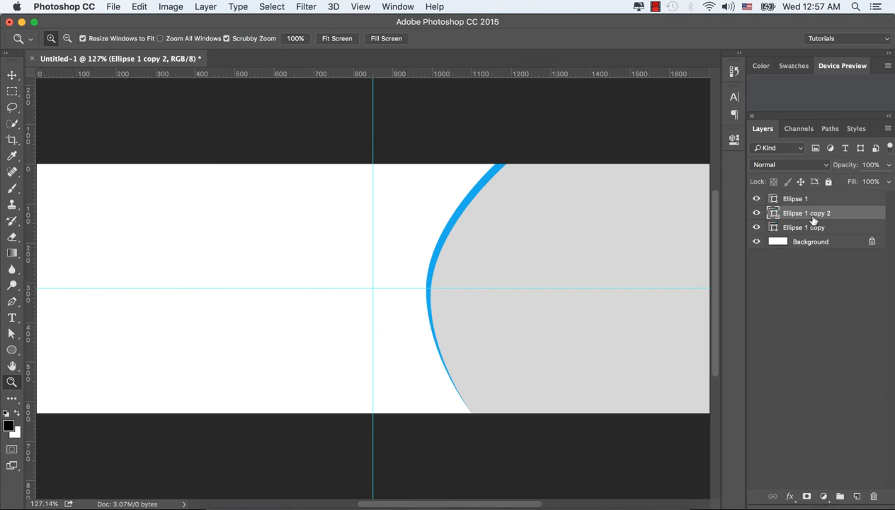
pyautogui.moveTo(814, 211); pyautogui.dragTo(813, 232)
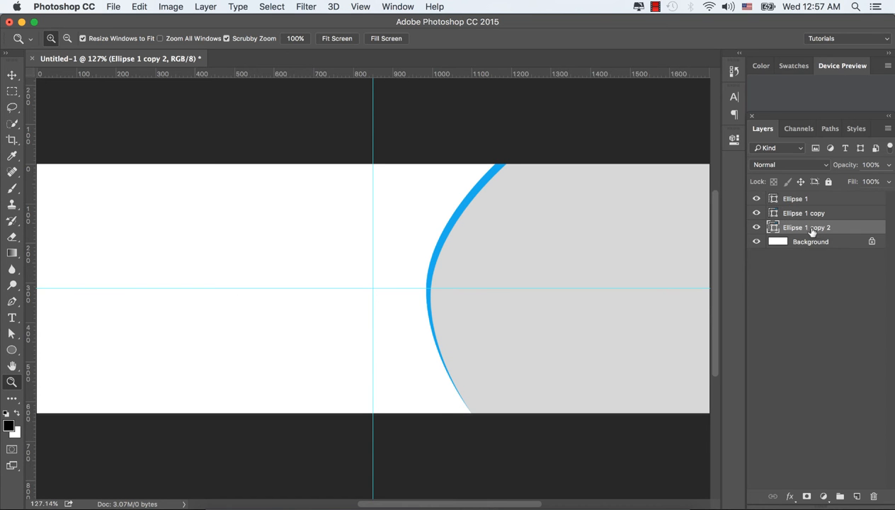
pyautogui.press('v')
pyautogui.moveTo(509, 278); pyautogui.dragTo(503, 275)
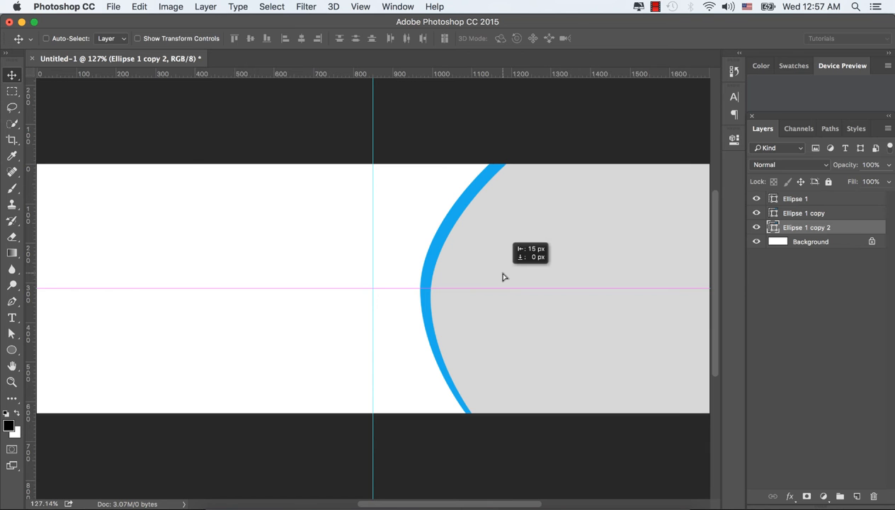
# Step: Darken the lowest ellipse copy's fill by setting its brightness to 50% in the color picker
pyautogui.click(11, 350)
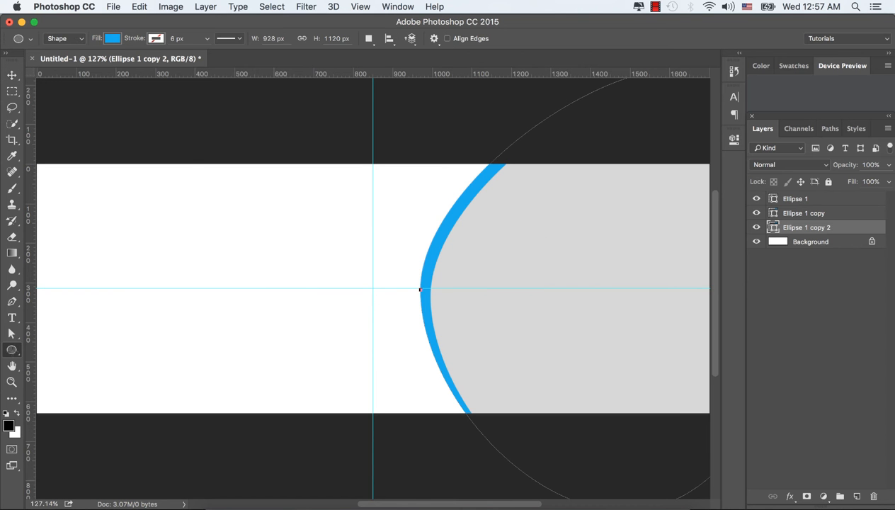
pyautogui.click(112, 39)
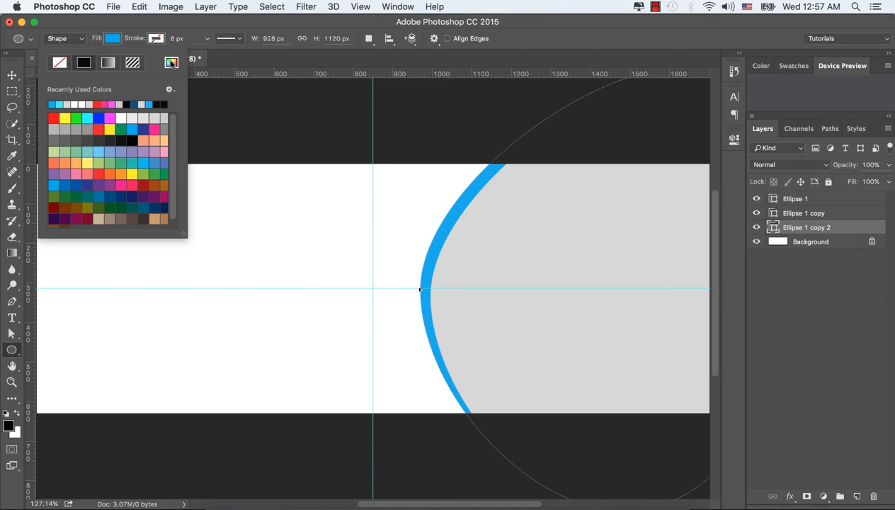
pyautogui.click(172, 62)
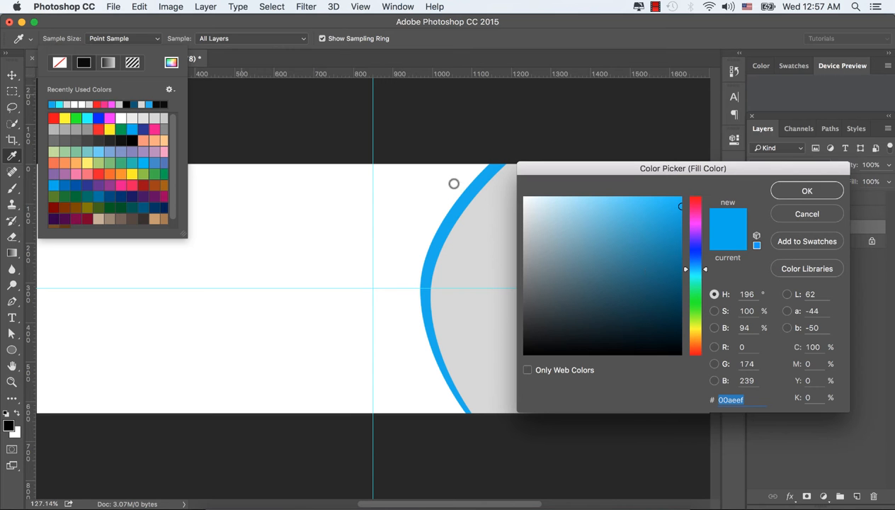
pyautogui.click(753, 328)
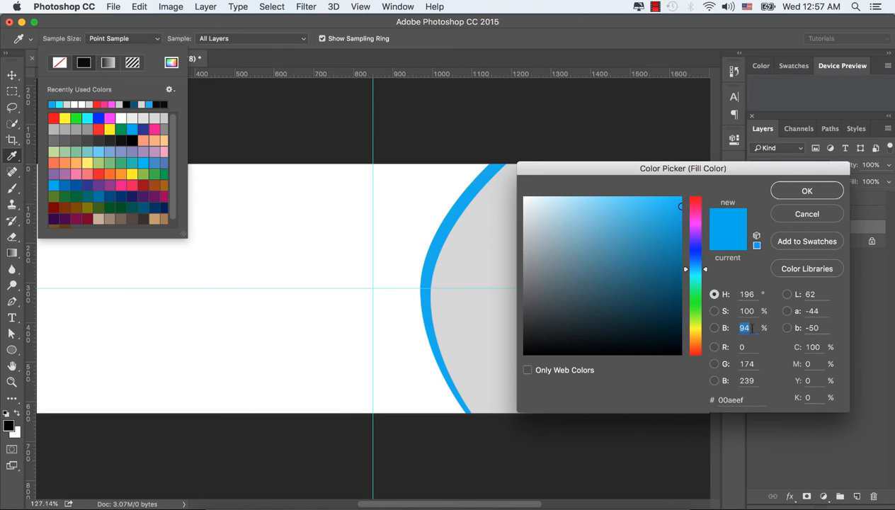
pyautogui.write('5')
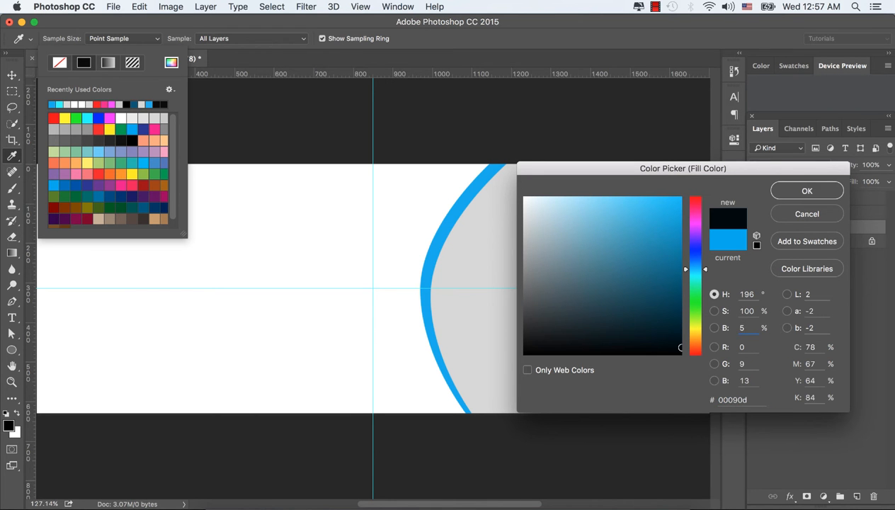
pyautogui.write('0')
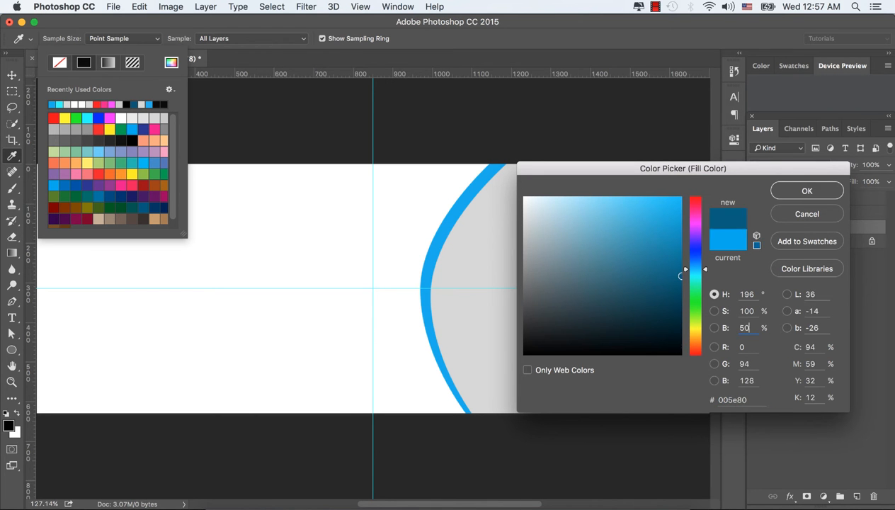
pyautogui.click(808, 191)
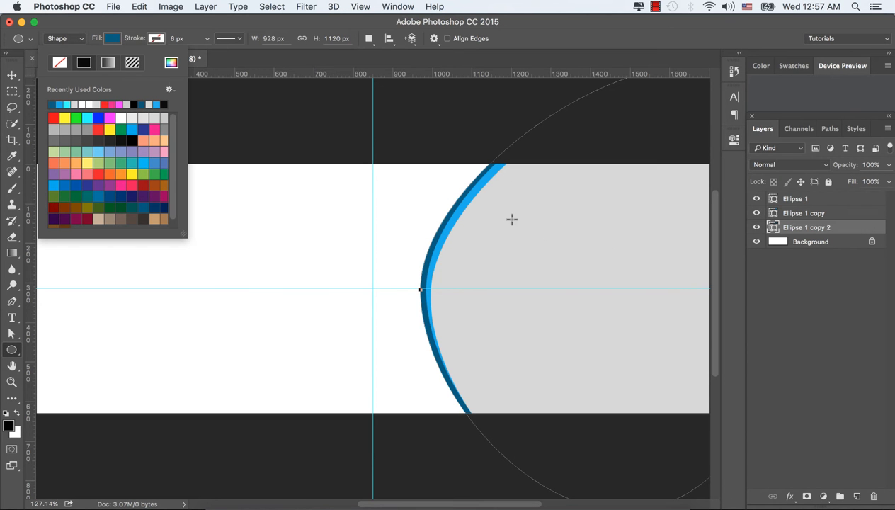
pyautogui.click(76, 41)
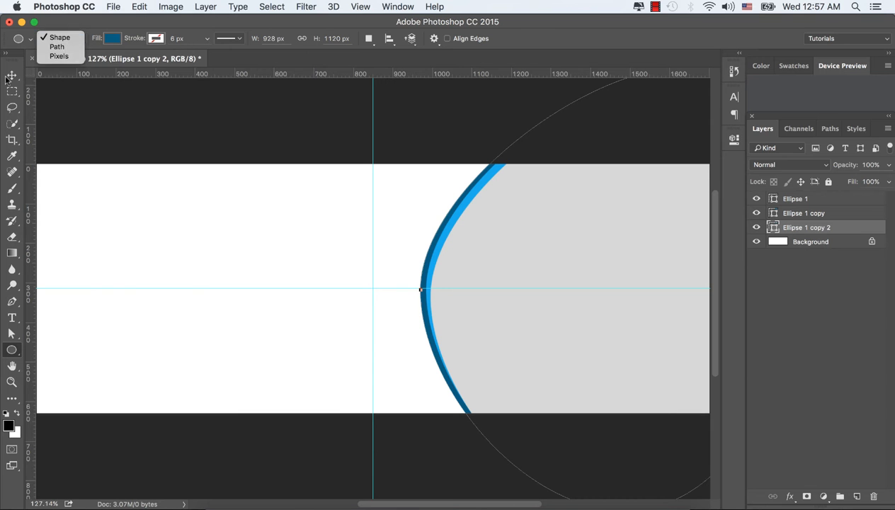
pyautogui.click(20, 78)
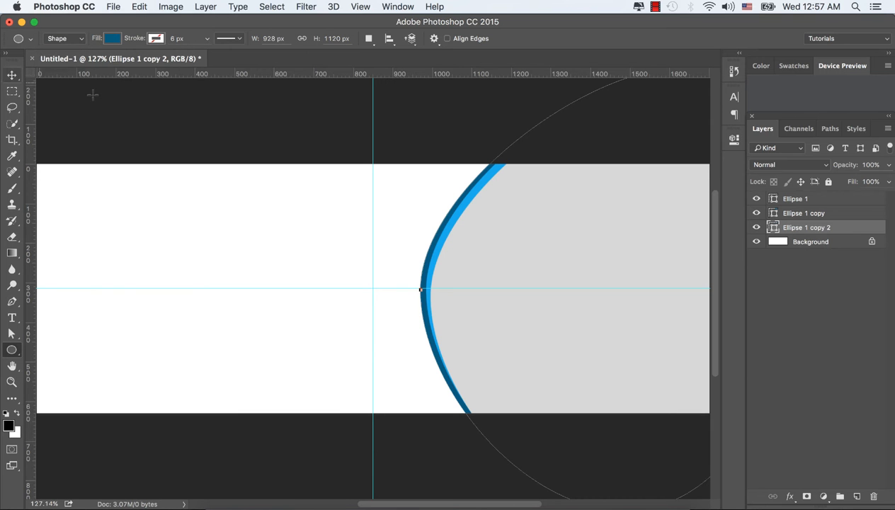
pyautogui.click(11, 75)
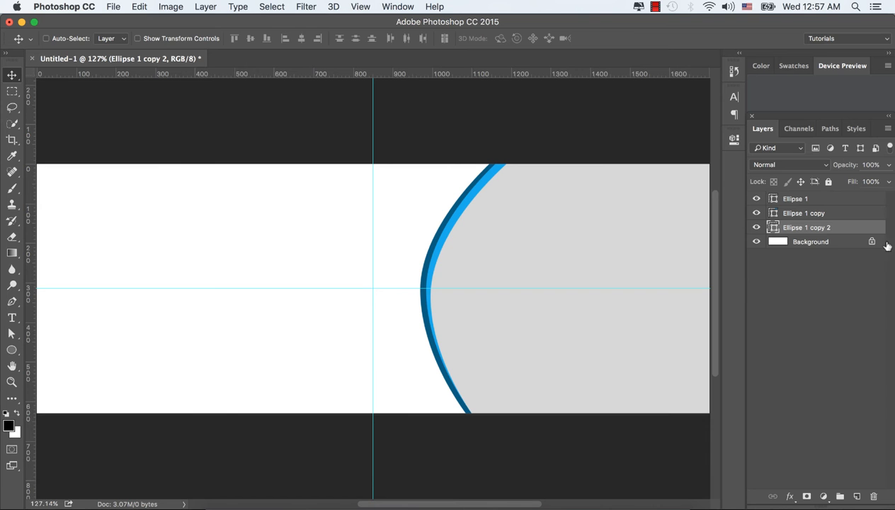
# Step: Make the grey ellipse layer active, and from Finder open Fotolia_101993375_Subscription_Monthly_XXL.jpg in Photoshop
pyautogui.keyDown('super'); pyautogui.click(542, 255); pyautogui.keyUp('super')
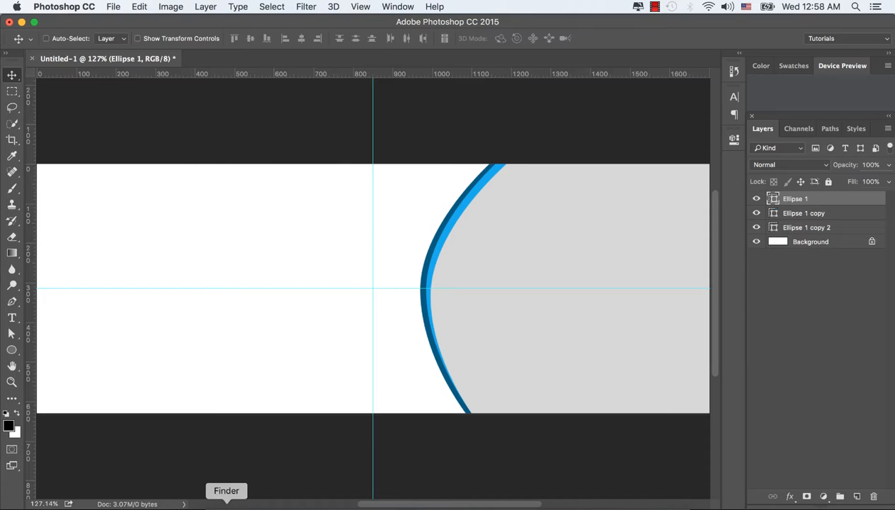
pyautogui.click(224, 504)
pyautogui.click(181, 124)
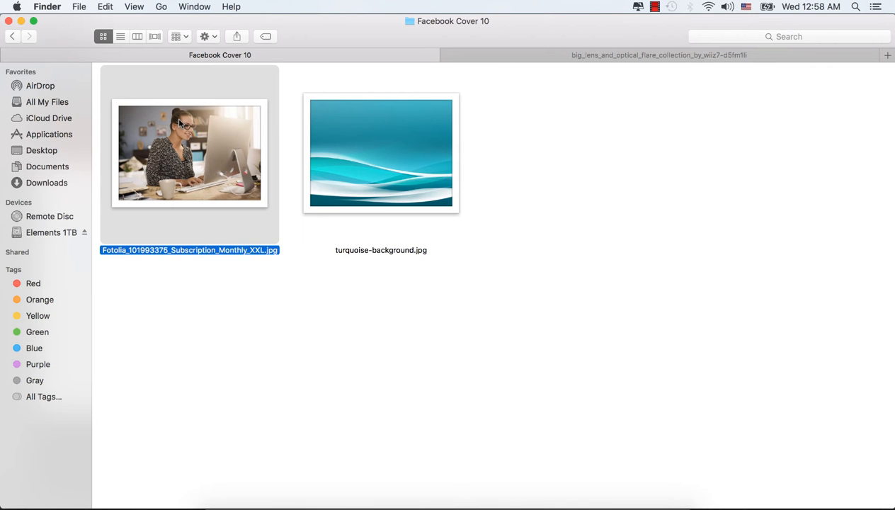
pyautogui.rightClick(181, 119)
pyautogui.moveTo(417, 137)
pyautogui.click(490, 157)
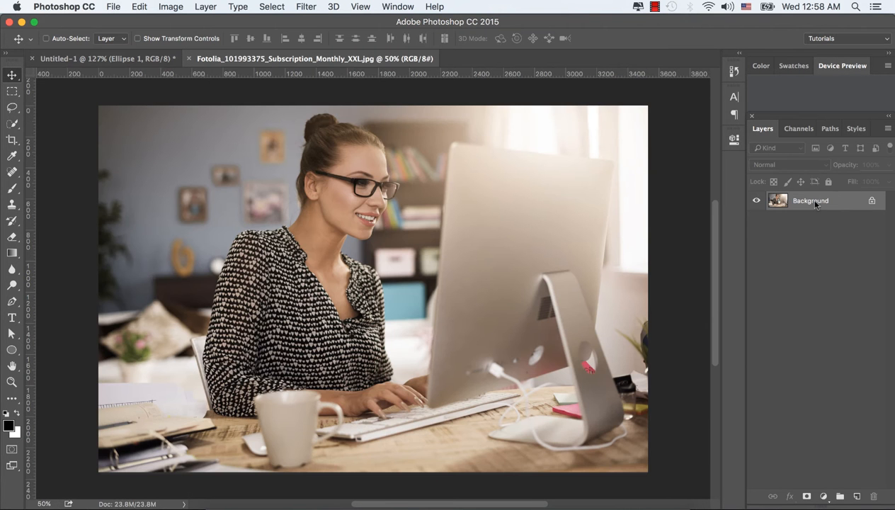
# Step: Convert the photo's background to a smart object and bring it into the banner document above the grey ellipse
pyautogui.rightClick(816, 204)
pyautogui.click(459, 184)
pyautogui.moveTo(246, 140); pyautogui.dragTo(145, 74)
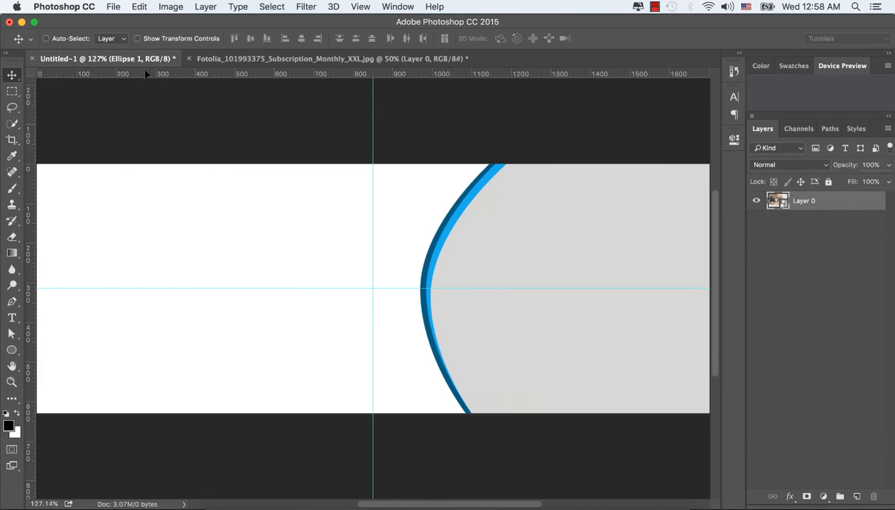
pyautogui.moveTo(471, 221); pyautogui.dragTo(609, 315)
# Step: Scale the photo to about 32.5%, position it over the curved area, and clip it to the grey ellipse
pyautogui.press('super+t')
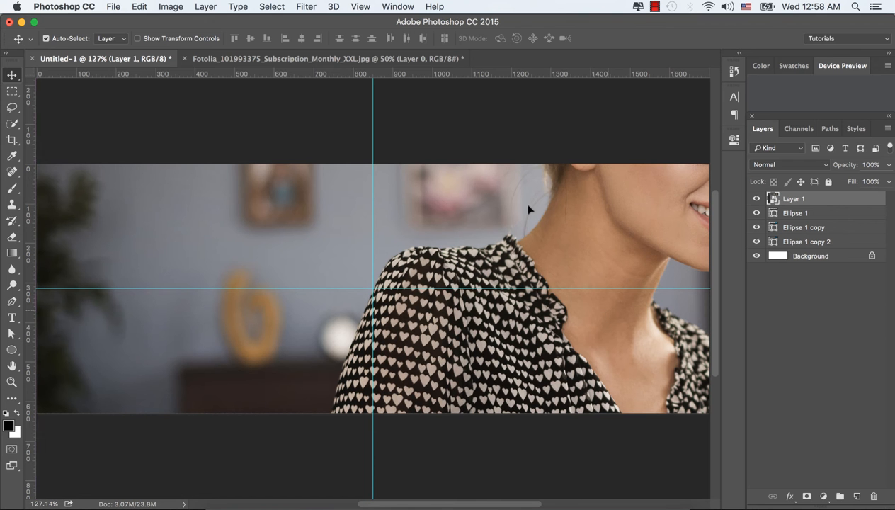
pyautogui.moveTo(484, 122); pyautogui.dragTo(593, 345)
pyautogui.moveTo(160, 158); pyautogui.dragTo(560, 358)
pyautogui.moveTo(689, 467); pyautogui.dragTo(467, 176)
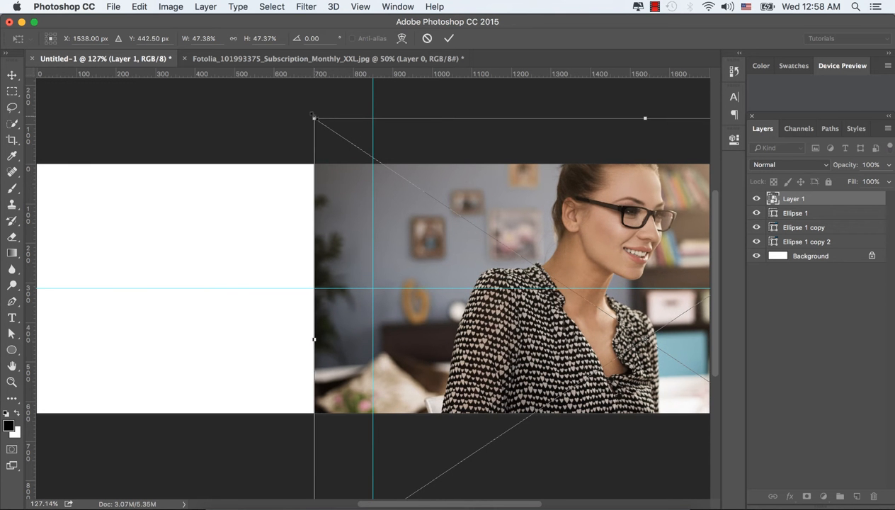
pyautogui.moveTo(339, 135); pyautogui.dragTo(429, 168)
pyautogui.moveTo(555, 238); pyautogui.dragTo(534, 172)
pyautogui.click(449, 39)
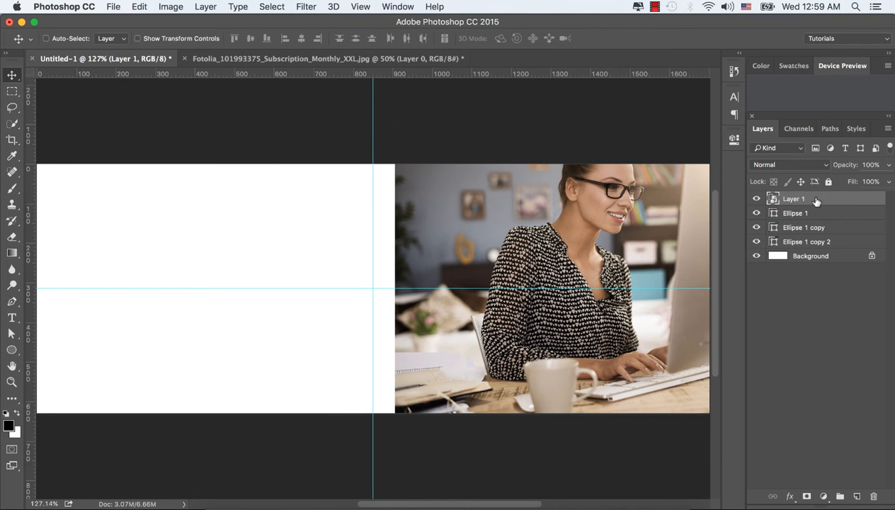
pyautogui.rightClick(808, 199)
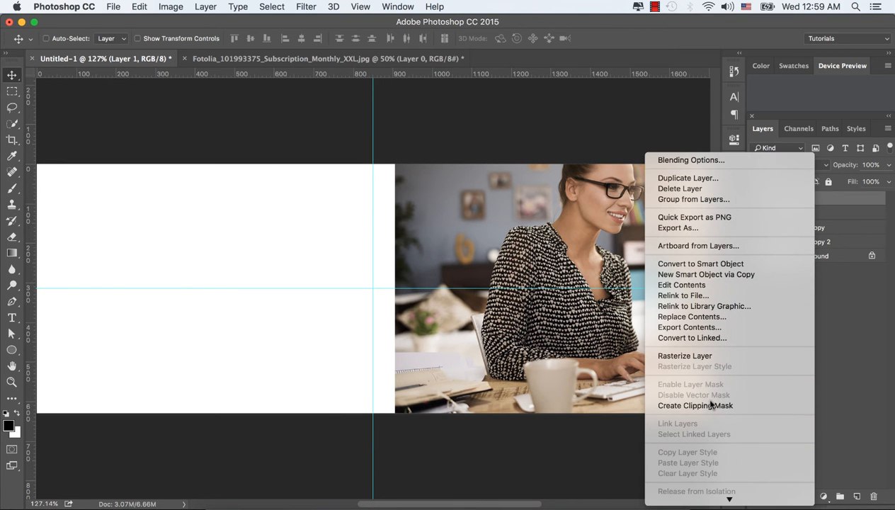
pyautogui.click(707, 404)
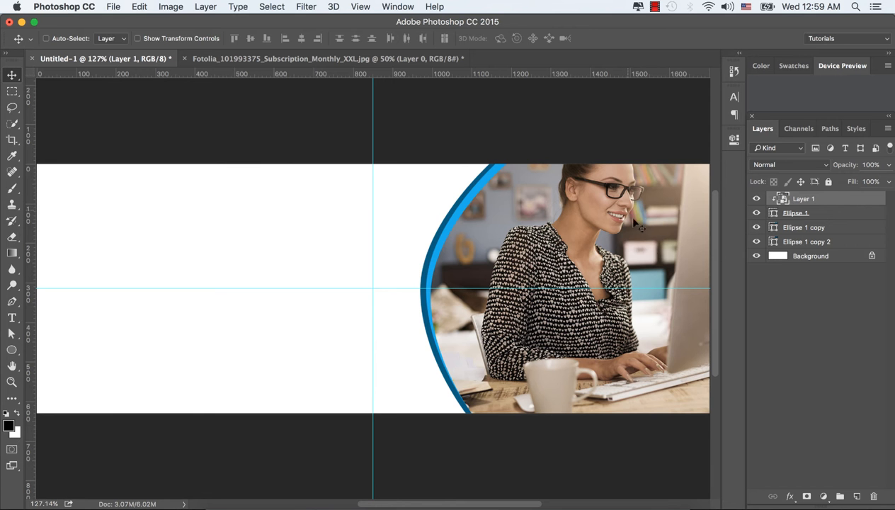
# Step: Scale the clipped photo down to about 28% and shift it so the woman and computer fill the curved area
pyautogui.press('super')
pyautogui.press('super+t')
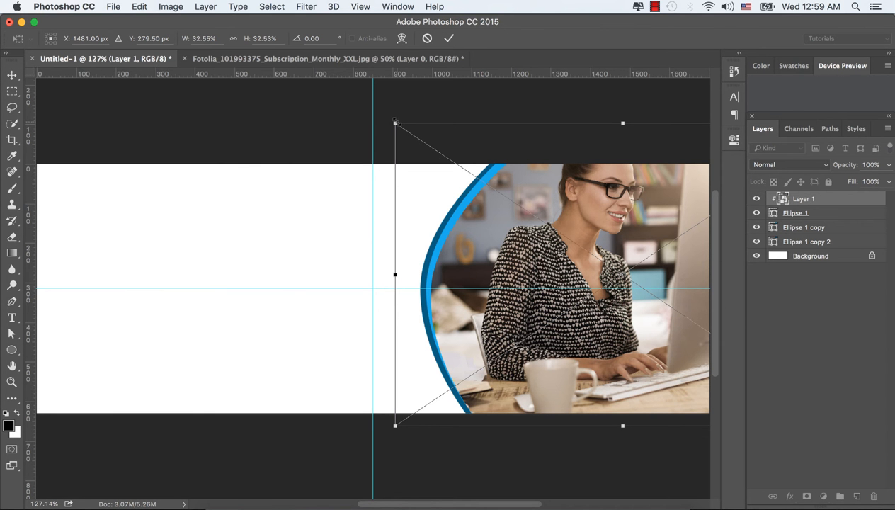
pyautogui.moveTo(395, 123); pyautogui.dragTo(417, 163)
pyautogui.moveTo(669, 265); pyautogui.dragTo(639, 267)
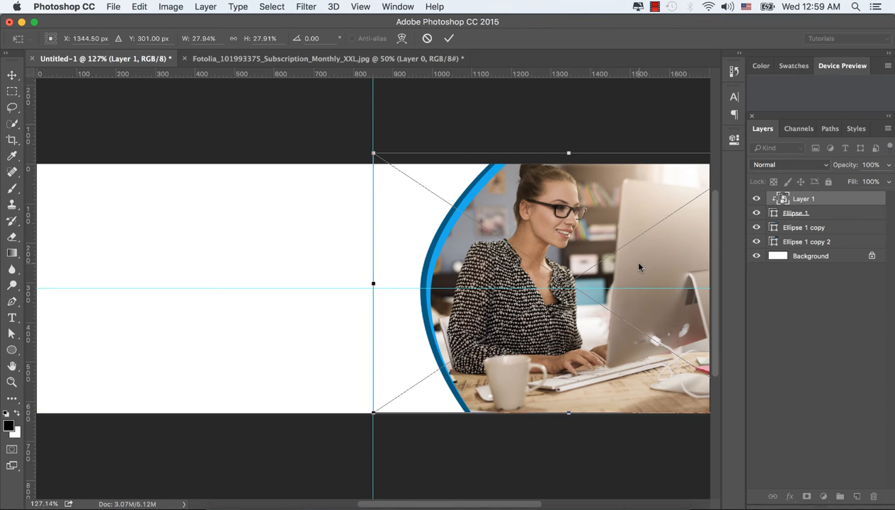
pyautogui.click(449, 38)
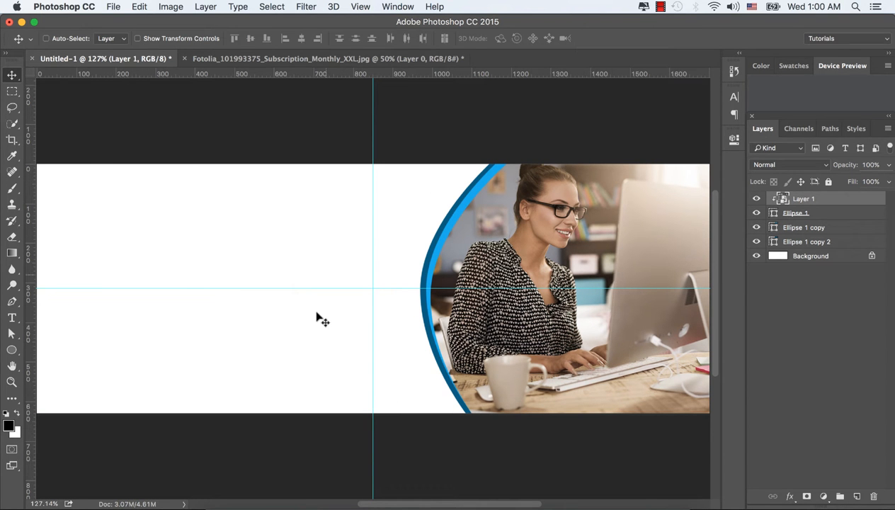
# Step: From Finder, open turquoise-background.jpg in Photoshop and convert its background to a smart object
pyautogui.click(226, 504)
pyautogui.rightClick(373, 150)
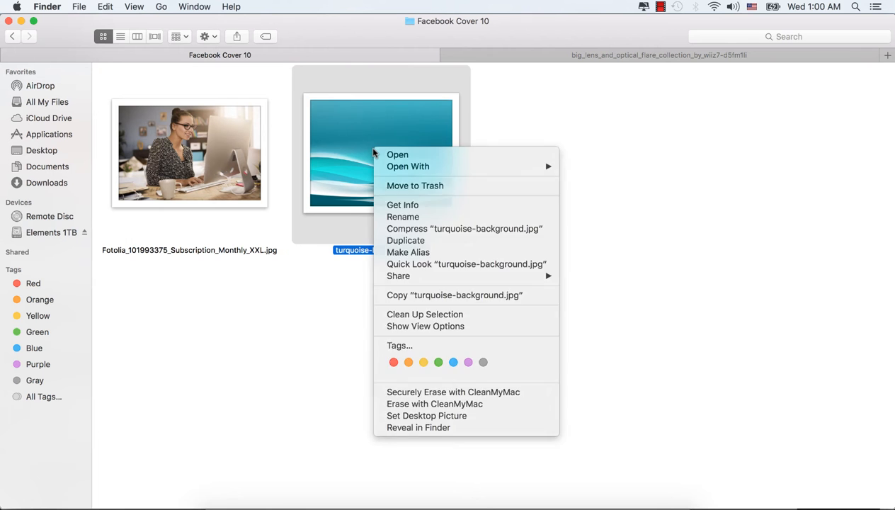
pyautogui.moveTo(430, 166)
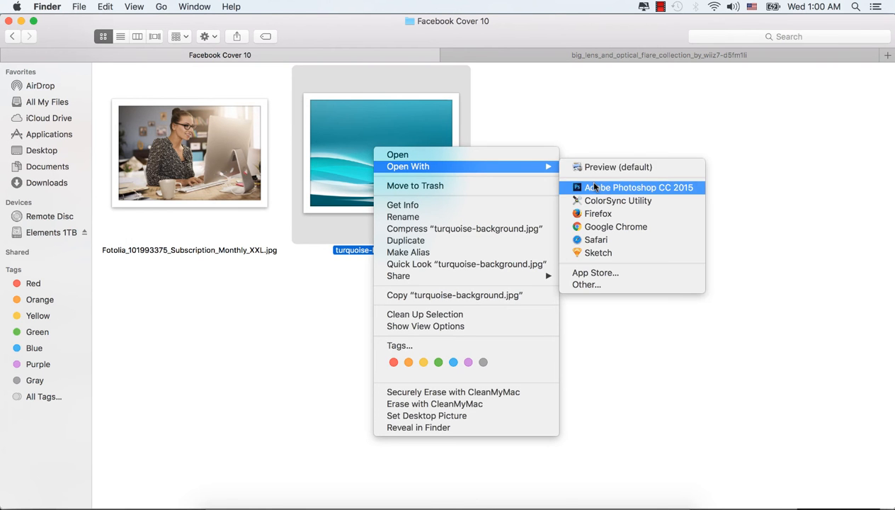
pyautogui.click(578, 184)
pyautogui.rightClick(845, 202)
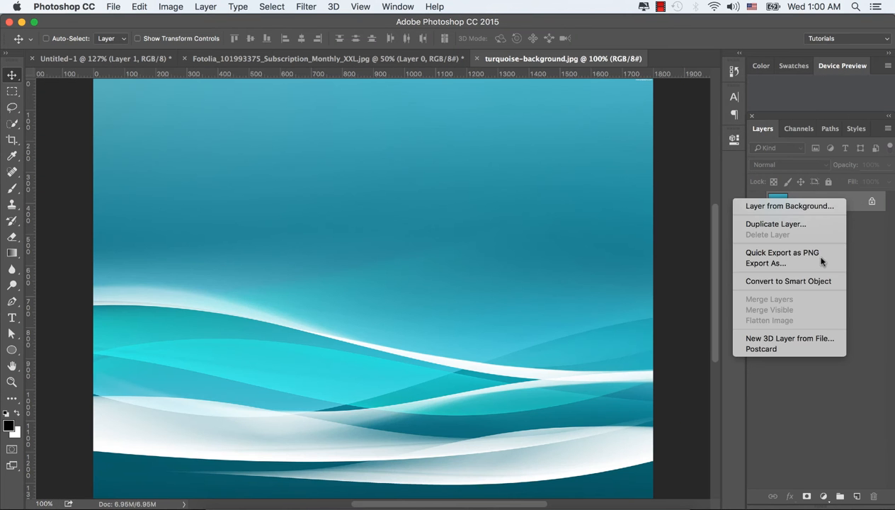
pyautogui.click(811, 281)
# Step: Bring the turquoise wave image into the banner, place its layer directly above Background, and nudge it slightly
pyautogui.moveTo(411, 170); pyautogui.dragTo(320, 202)
pyautogui.moveTo(330, 218); pyautogui.dragTo(296, 222)
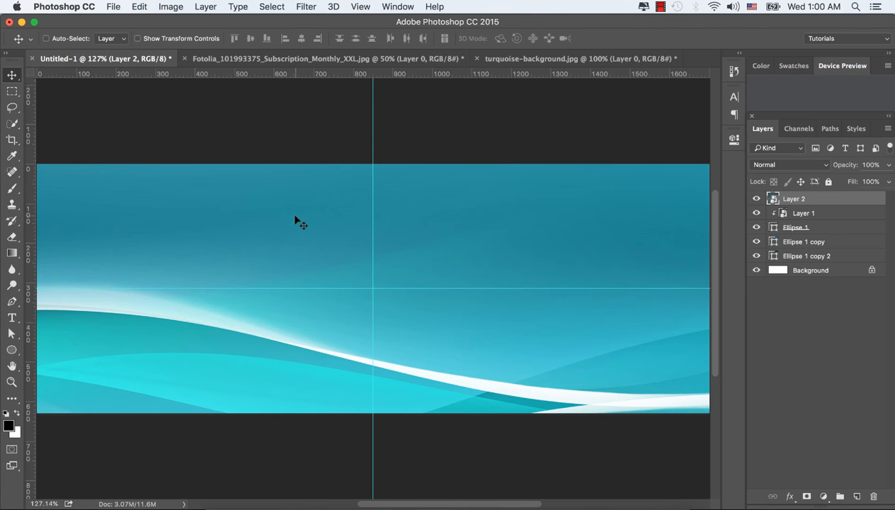
pyautogui.moveTo(862, 203); pyautogui.dragTo(858, 261)
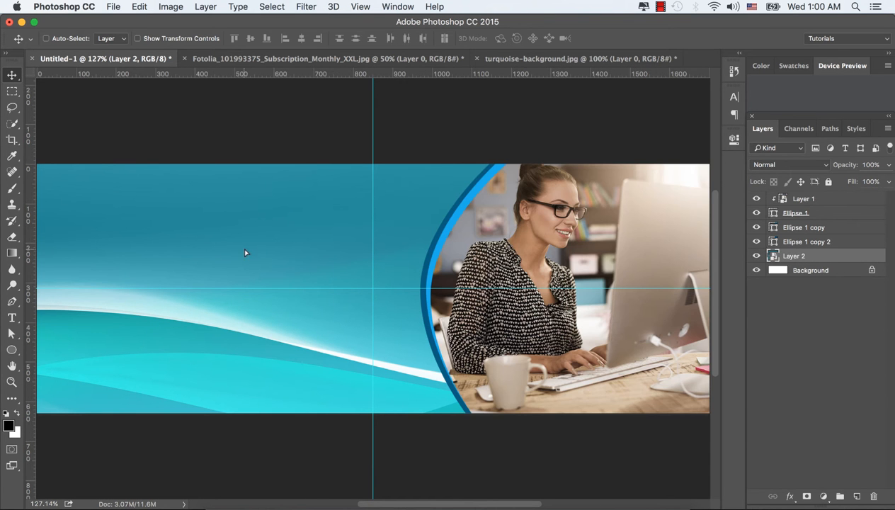
pyautogui.moveTo(244, 250)
pyautogui.mouseDown()
pyautogui.moveTo(320, 222)
pyautogui.moveTo(274, 222)
pyautogui.moveTo(261, 190)
pyautogui.moveTo(258, 240)
pyautogui.mouseUp()
# Step: Scale the turquoise wave image to about 69% and align it with the banner's left edge to cover the white area
pyautogui.hotkey('ctrl', 't')
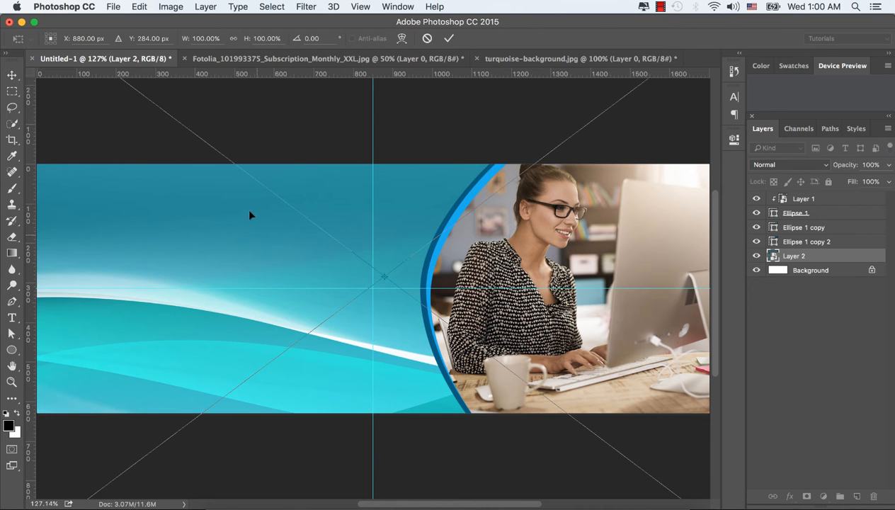
pyautogui.moveTo(279, 107); pyautogui.dragTo(322, 225)
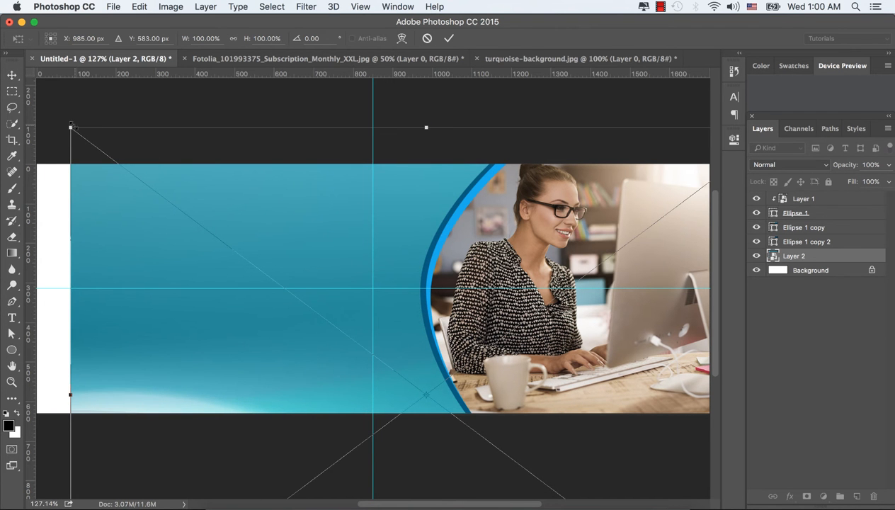
pyautogui.moveTo(70, 126); pyautogui.dragTo(194, 204)
pyautogui.moveTo(268, 232); pyautogui.dragTo(150, 135)
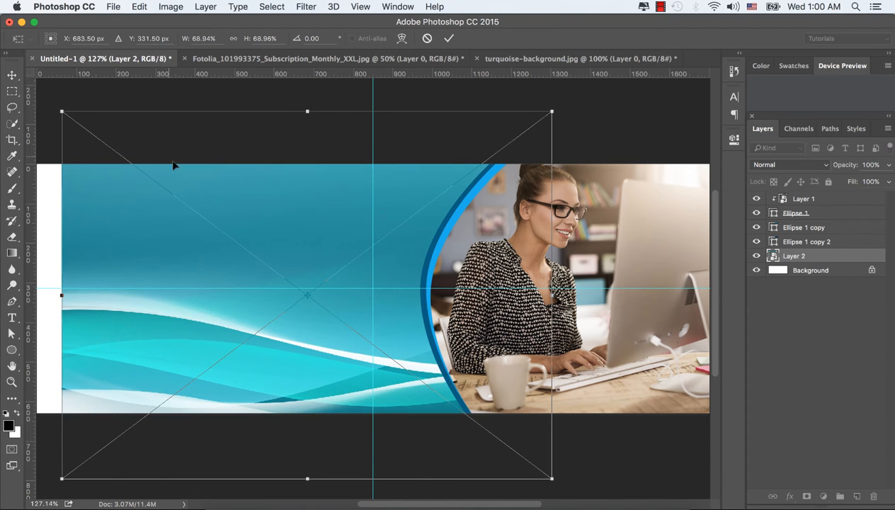
pyautogui.moveTo(267, 208); pyautogui.dragTo(244, 193)
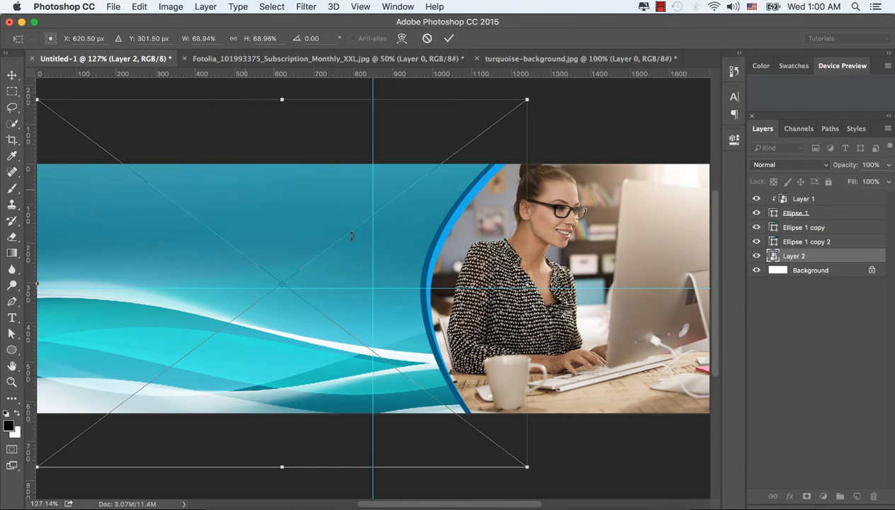
pyautogui.click(448, 38)
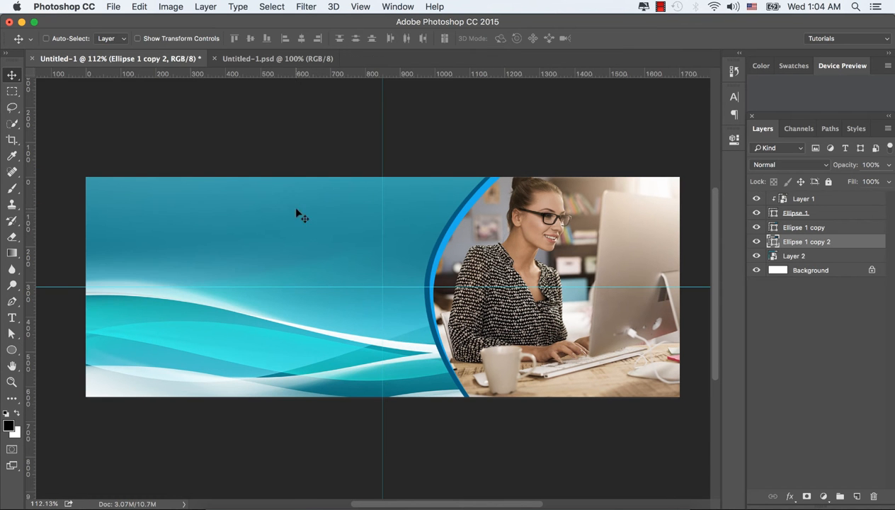
# Step: Add the text "Do you want to" above the photo layer and place it near the top of the turquoise area, slightly left of center
pyautogui.click(11, 317)
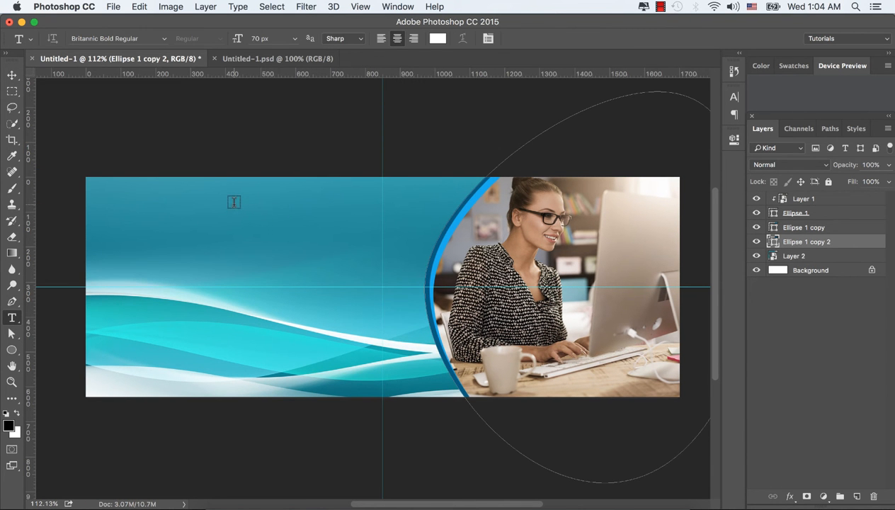
pyautogui.click(799, 199)
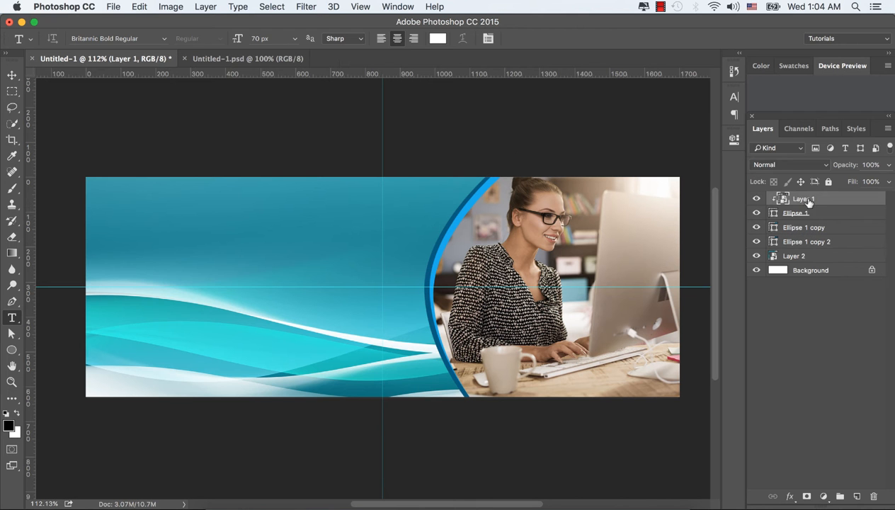
pyautogui.click(238, 209)
pyautogui.write('D')
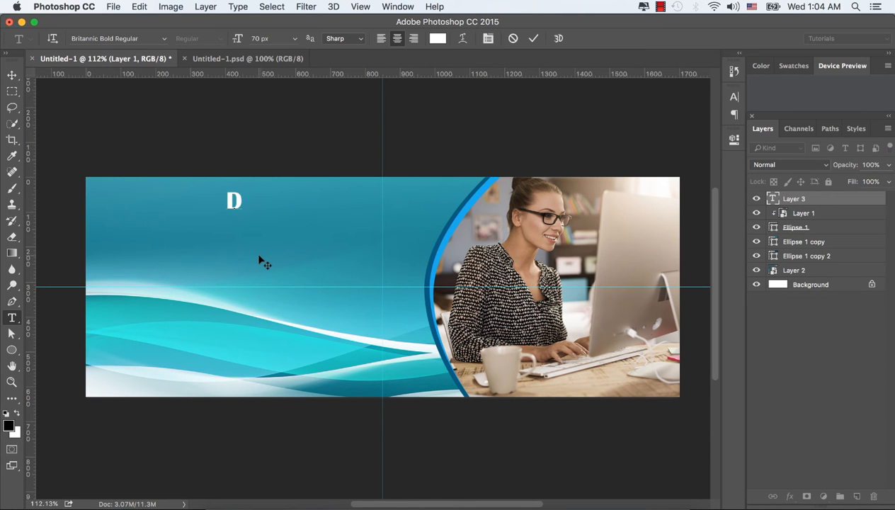
pyautogui.write('o y')
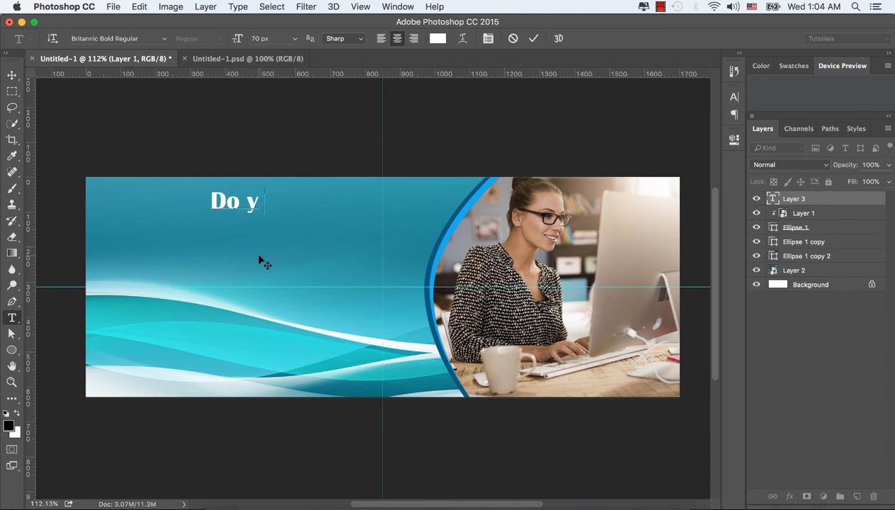
pyautogui.write('ou want')
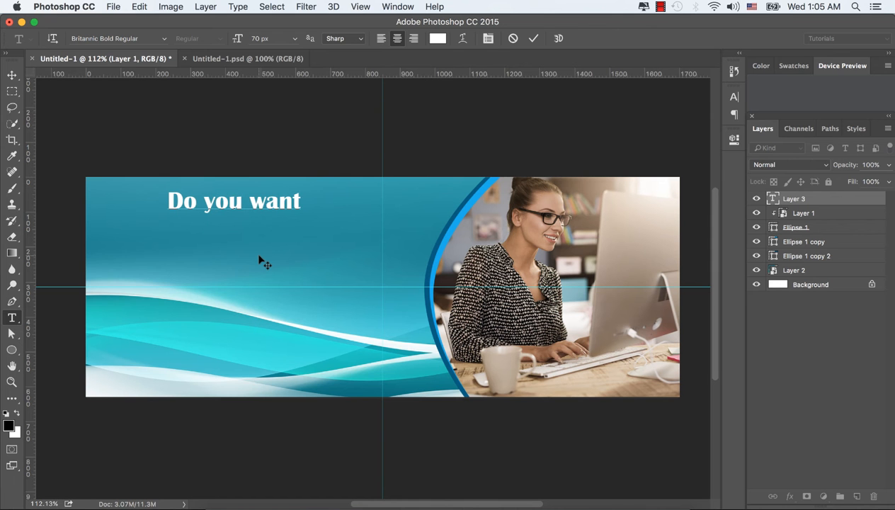
pyautogui.write(' to')
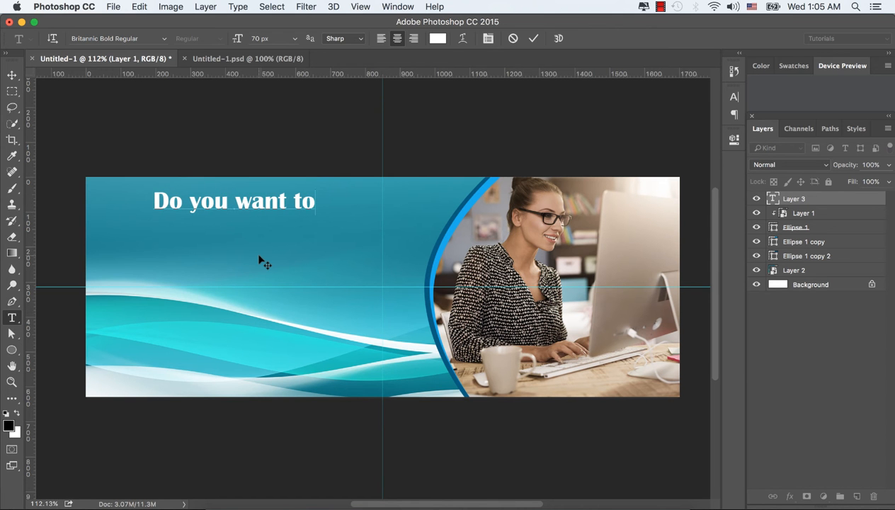
pyautogui.click(259, 259)
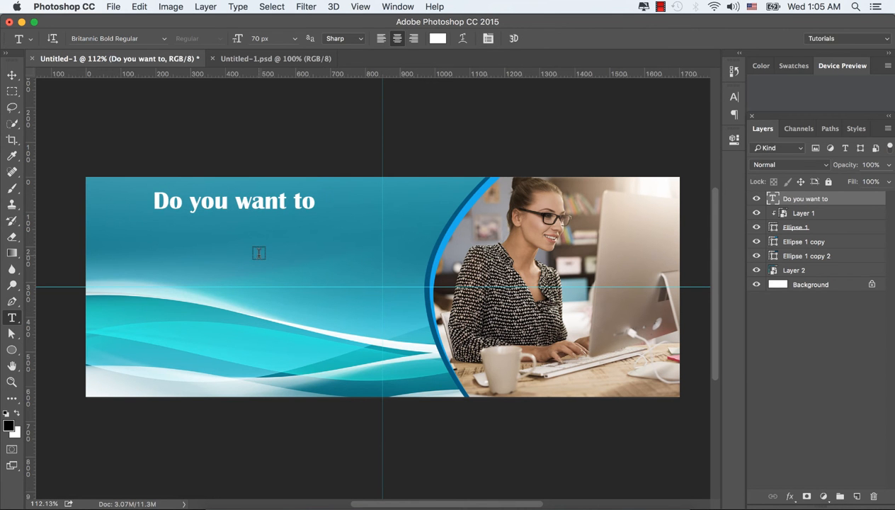
pyautogui.click(13, 75)
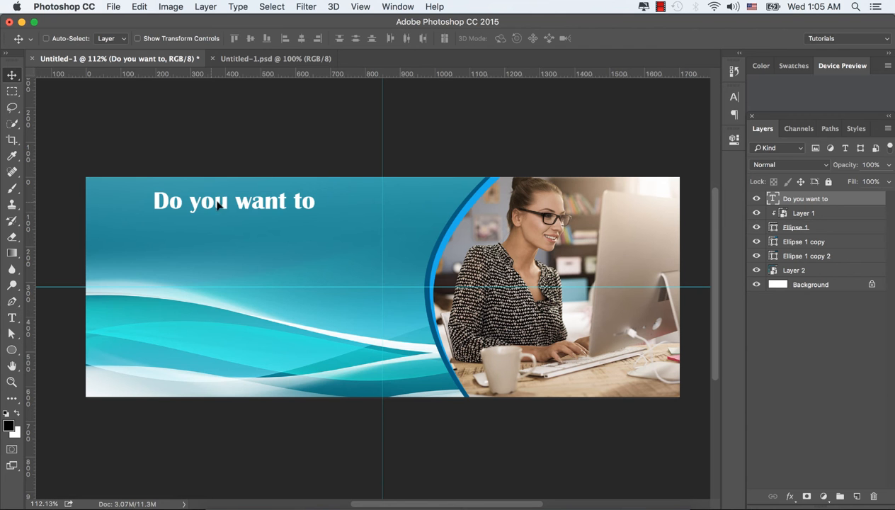
pyautogui.moveTo(214, 208); pyautogui.dragTo(252, 203)
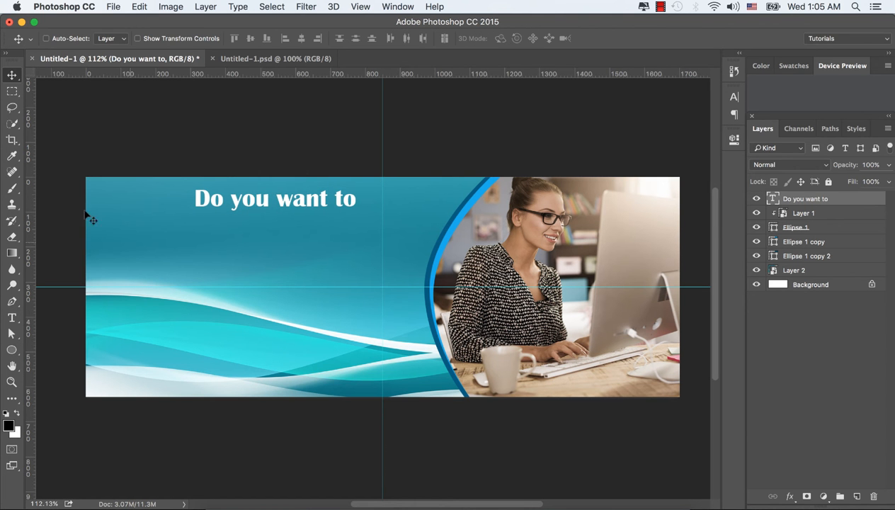
# Step: Add a separate text line "Start a Business" and place it below "Do you want to" with their right ends aligned
pyautogui.click(12, 317)
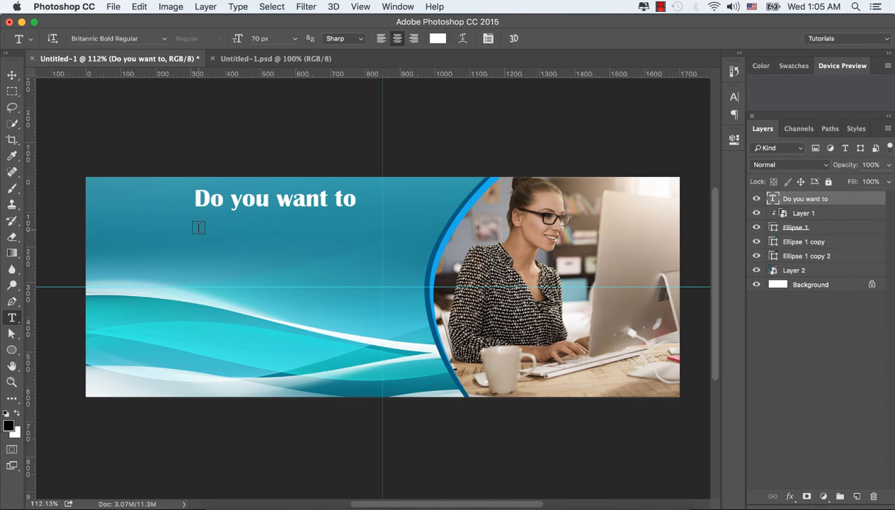
pyautogui.click(199, 229)
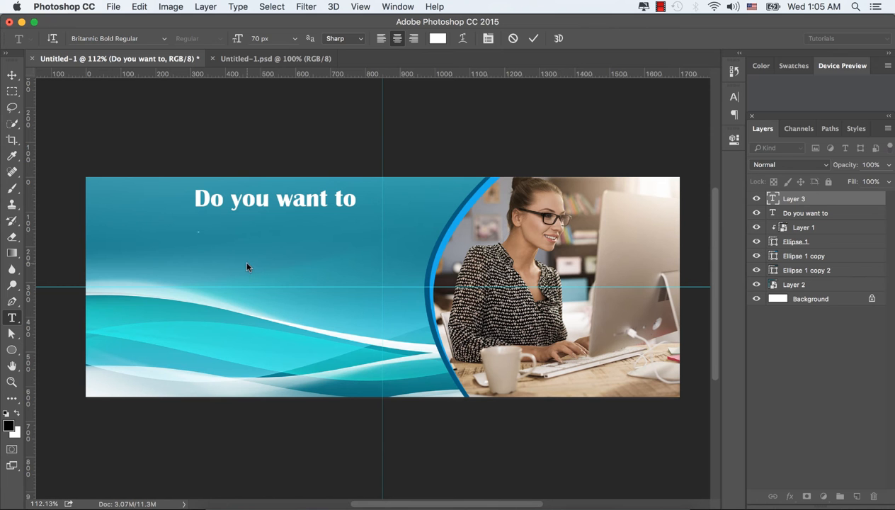
pyautogui.write('Star')
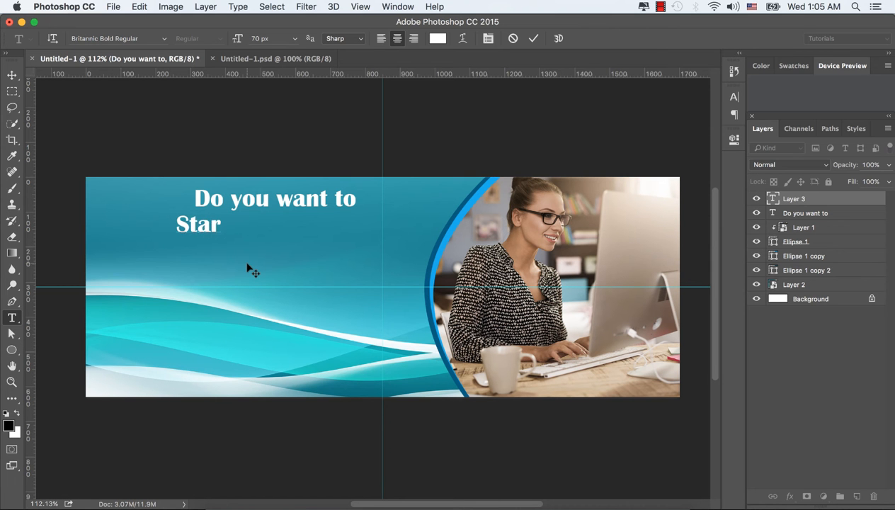
pyautogui.write('t a B')
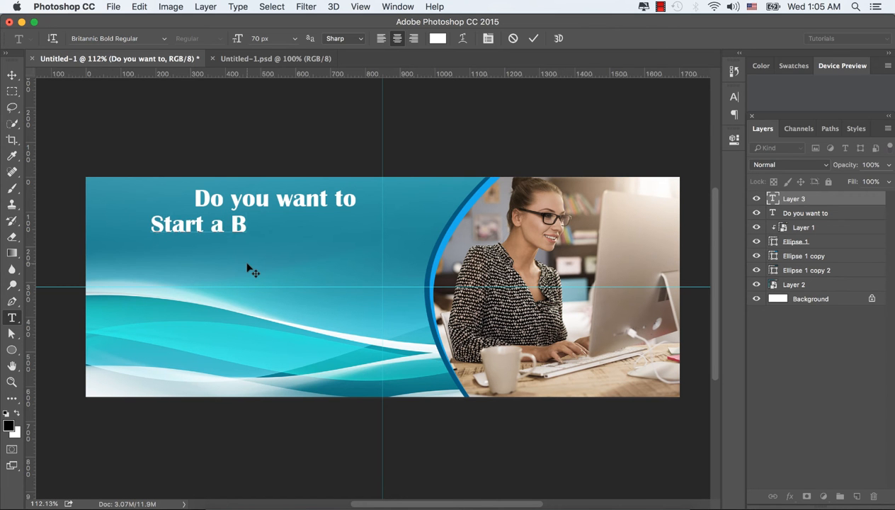
pyautogui.write('usiness')
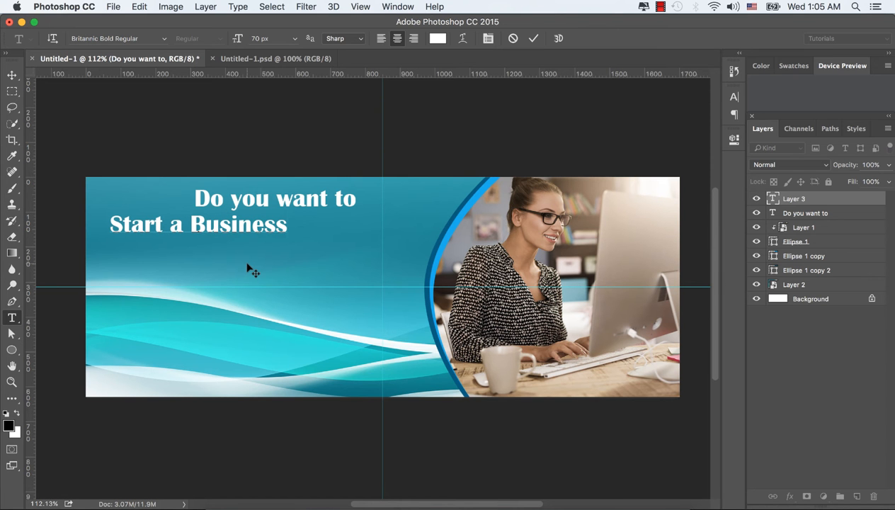
pyautogui.click(248, 267)
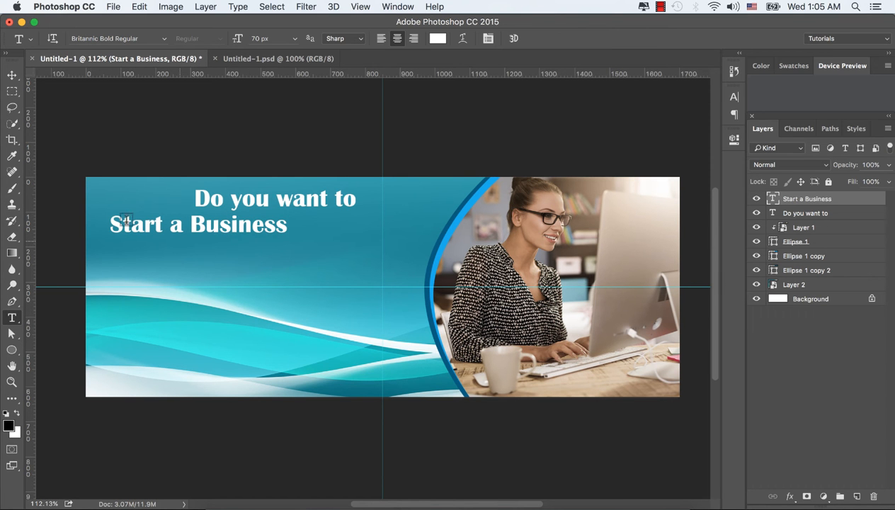
pyautogui.click(11, 74)
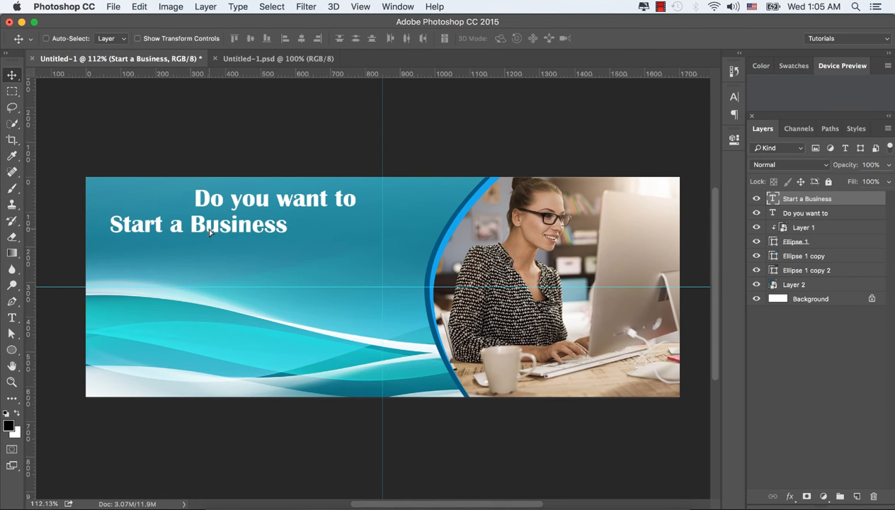
pyautogui.moveTo(210, 229); pyautogui.dragTo(281, 237)
# Step: Set the font size of the word "Business" in the second heading line to 85 px
pyautogui.doubleClick(773, 199)
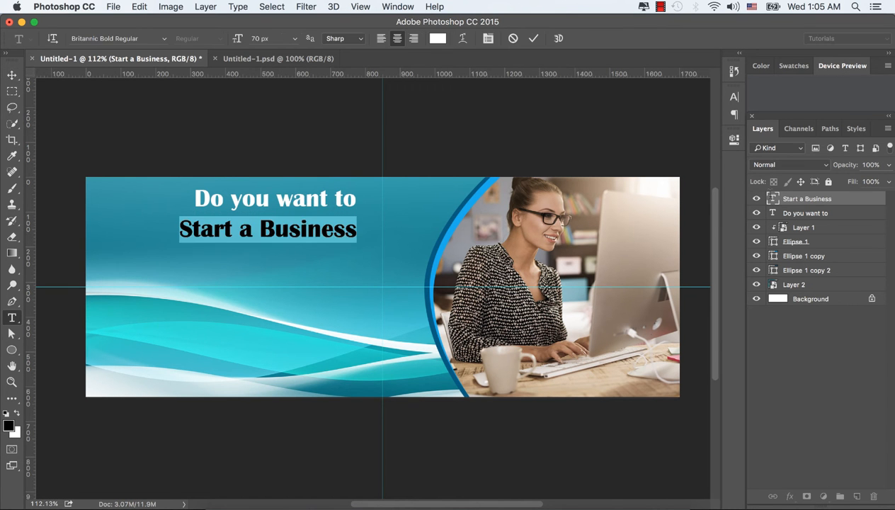
pyautogui.click(290, 230)
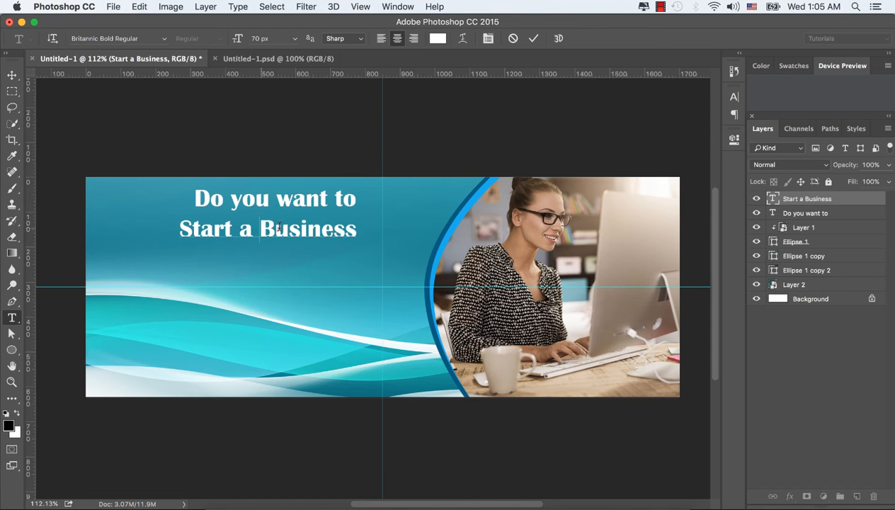
pyautogui.moveTo(260, 228); pyautogui.dragTo(361, 235)
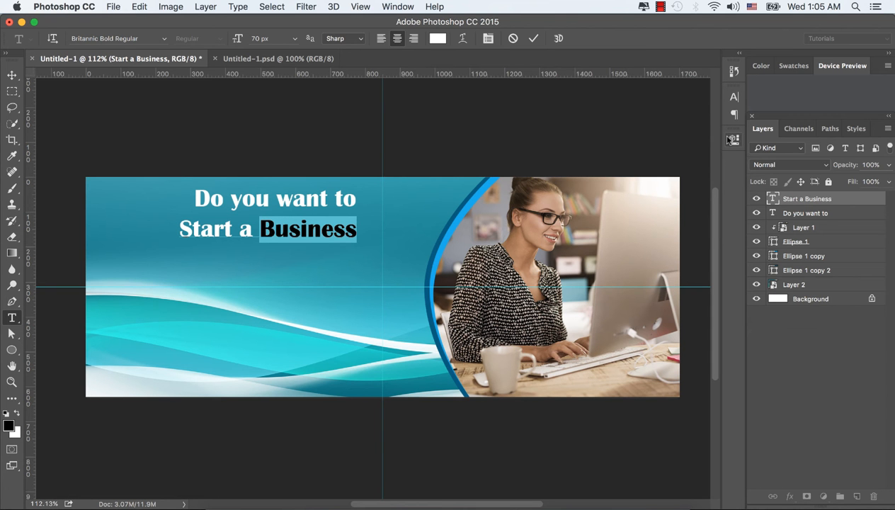
pyautogui.click(734, 96)
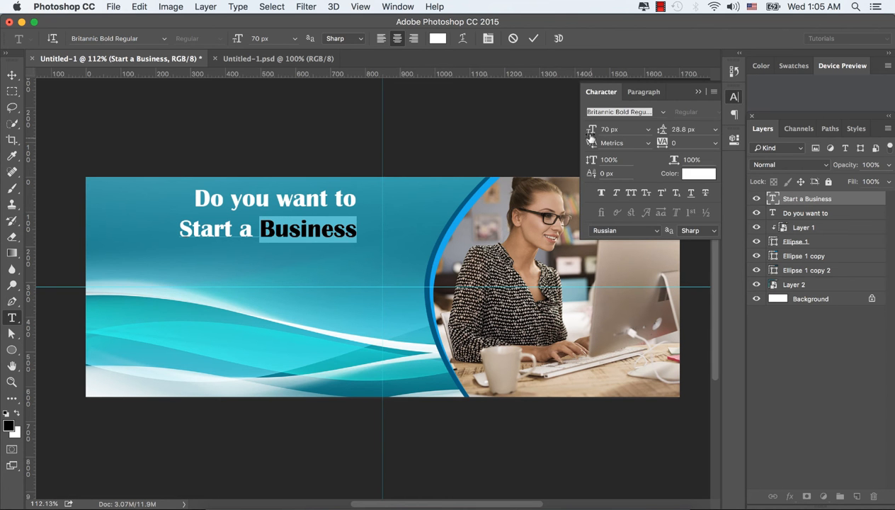
pyautogui.moveTo(591, 131); pyautogui.dragTo(602, 135)
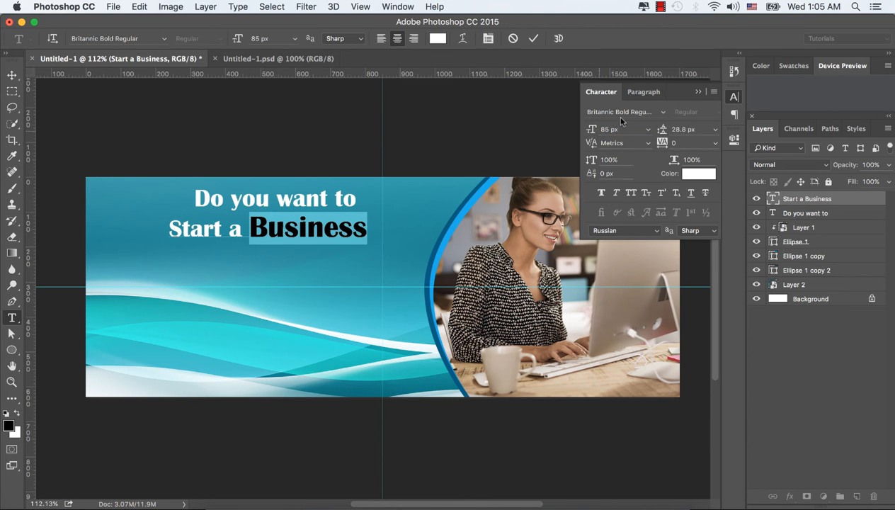
pyautogui.click(696, 94)
pyautogui.click(533, 38)
# Step: Move both heading lines closer to the photo's curved edge, keeping "Do you want to" centered above "Start a Business"
pyautogui.press('v')
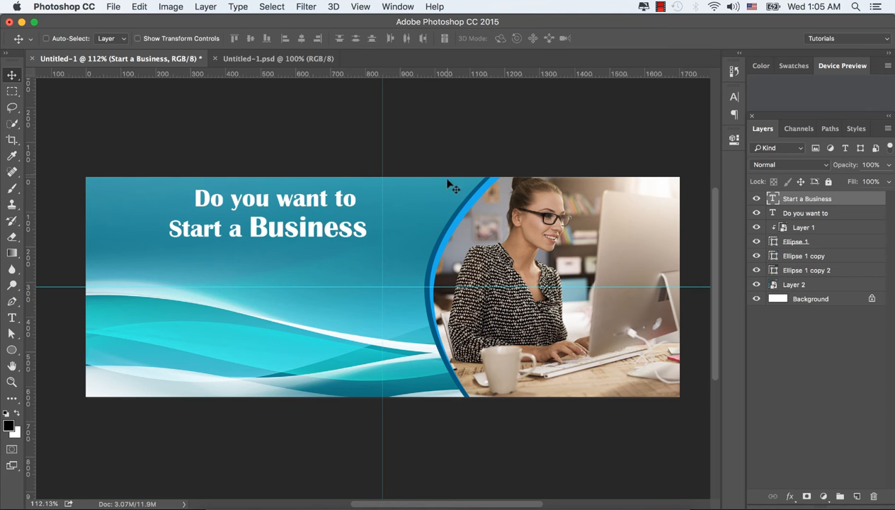
pyautogui.moveTo(285, 227); pyautogui.dragTo(294, 232)
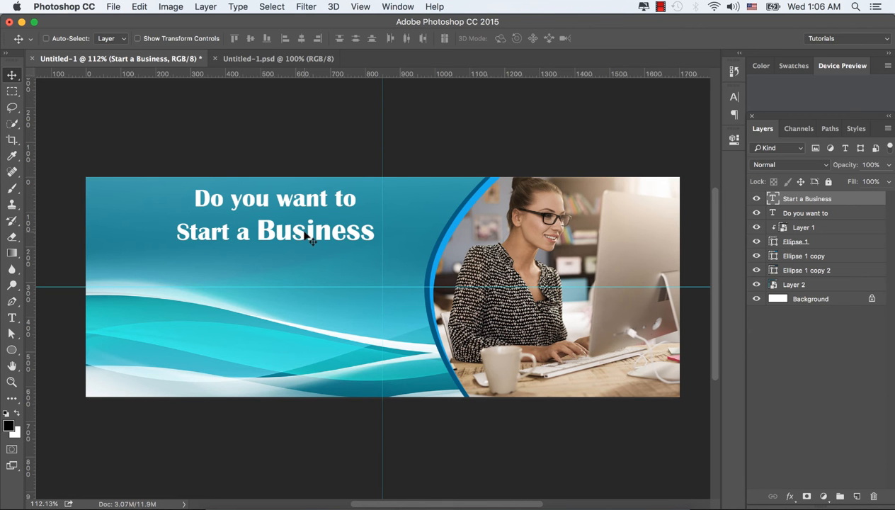
pyautogui.moveTo(311, 236); pyautogui.dragTo(353, 238)
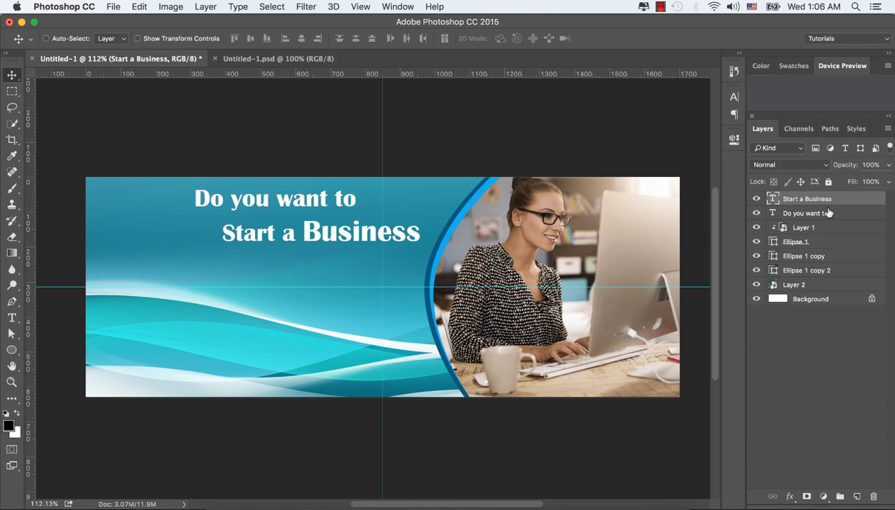
pyautogui.click(821, 211)
pyautogui.moveTo(317, 202); pyautogui.dragTo(354, 202)
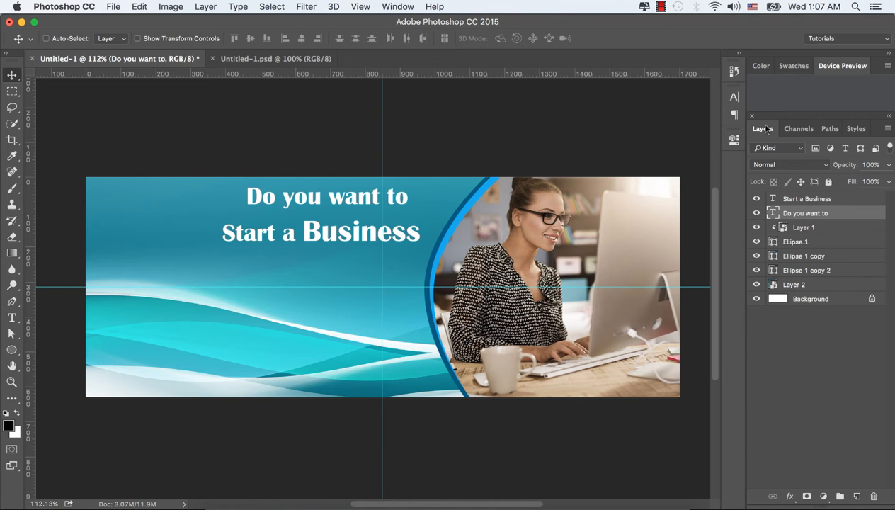
# Step: Set the "Do you want to" text to 58 px and fine-tune the positions of both heading lines
pyautogui.click(735, 96)
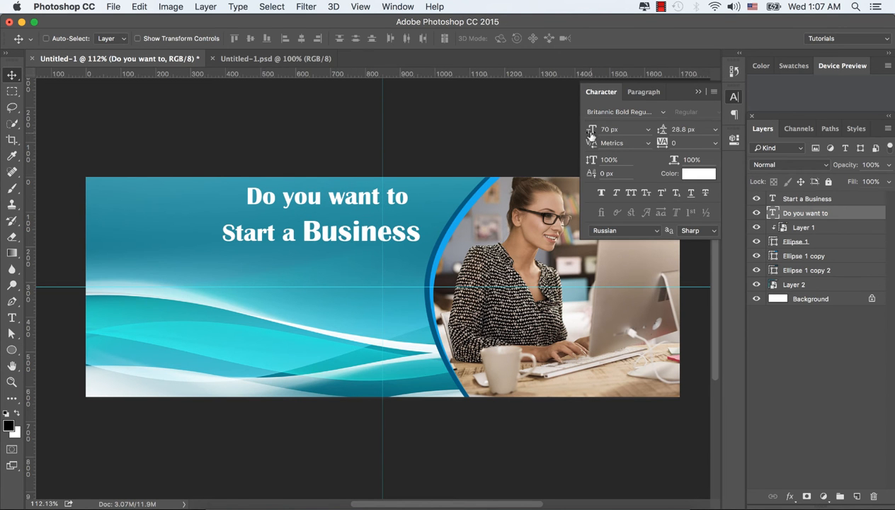
pyautogui.moveTo(588, 132); pyautogui.dragTo(586, 130)
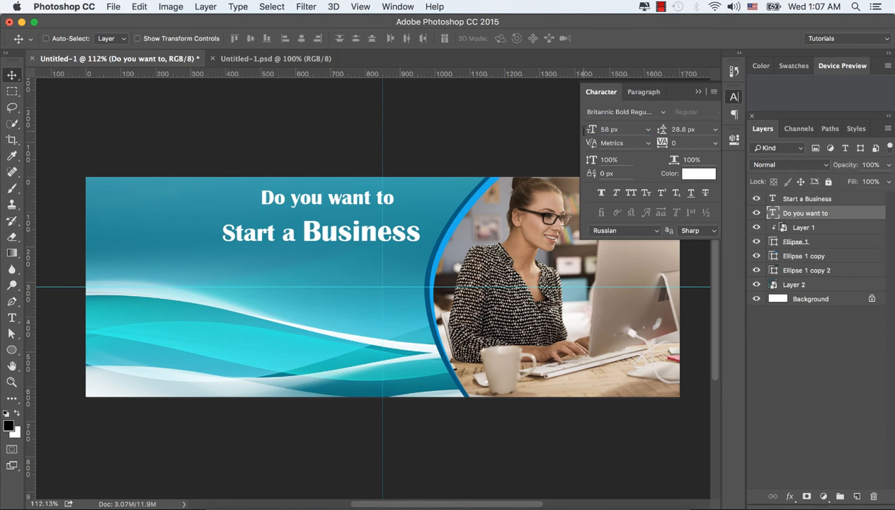
pyautogui.moveTo(346, 203); pyautogui.dragTo(340, 203)
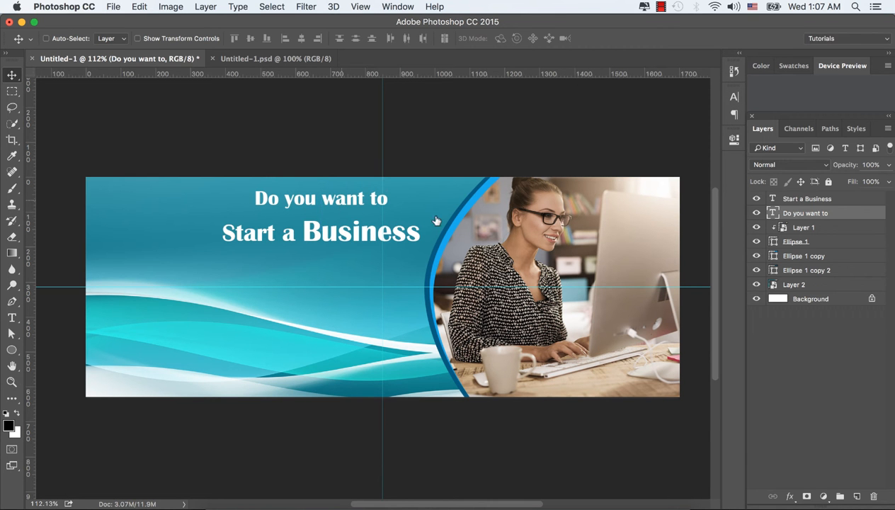
pyautogui.click(795, 199)
pyautogui.moveTo(324, 239); pyautogui.dragTo(326, 239)
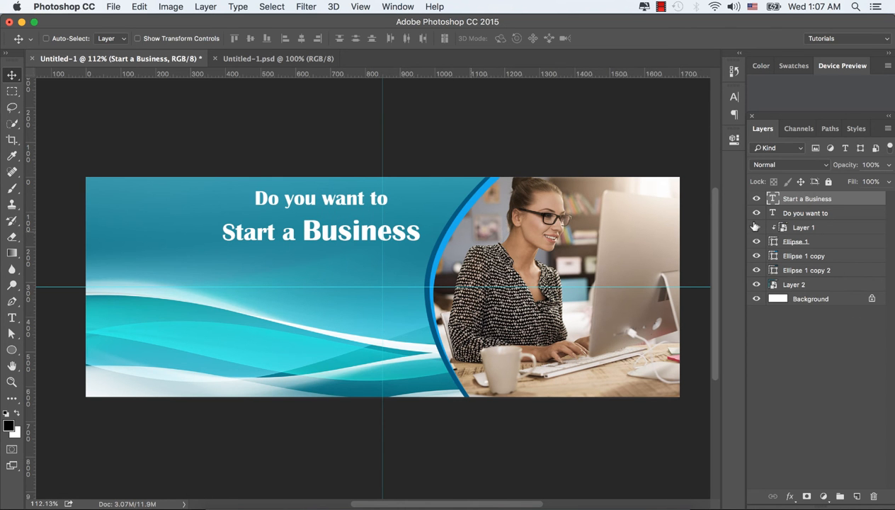
# Step: Add a third text line "We can help you" directly beneath "Start a Business"
pyautogui.click(12, 317)
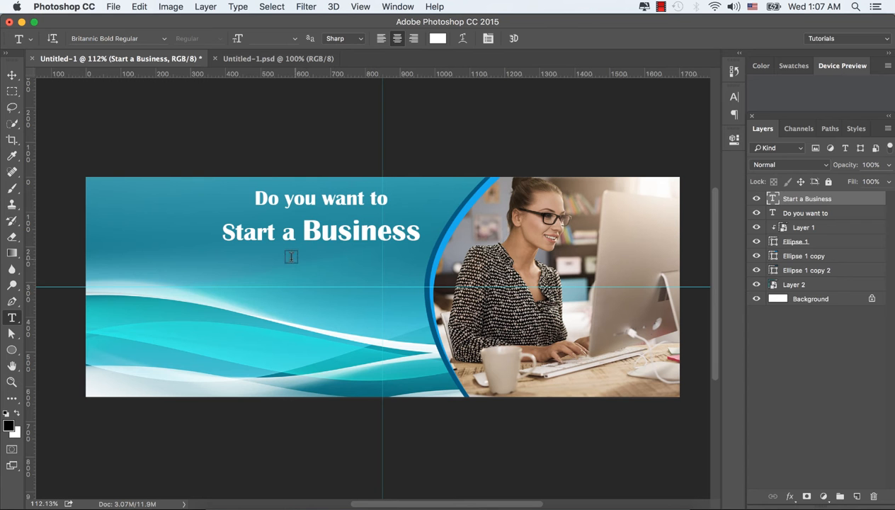
pyautogui.click(292, 256)
pyautogui.write('We')
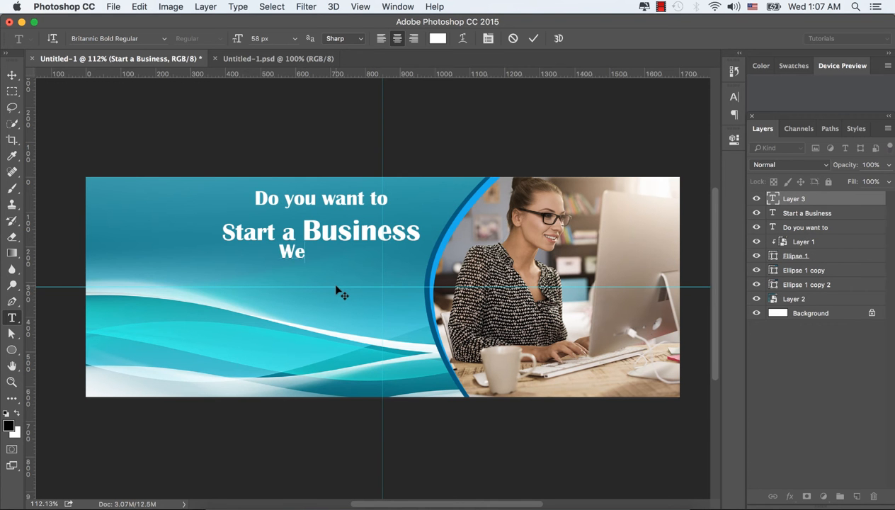
pyautogui.write(' can h')
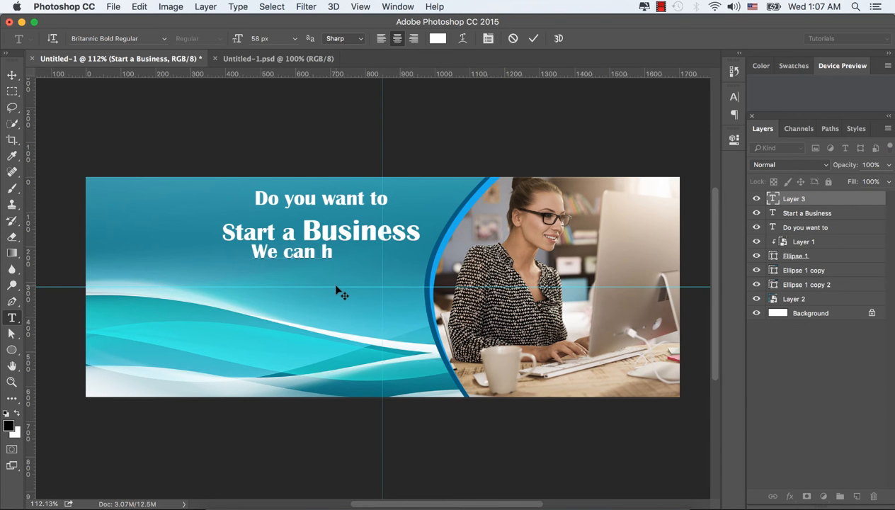
pyautogui.write('elp y')
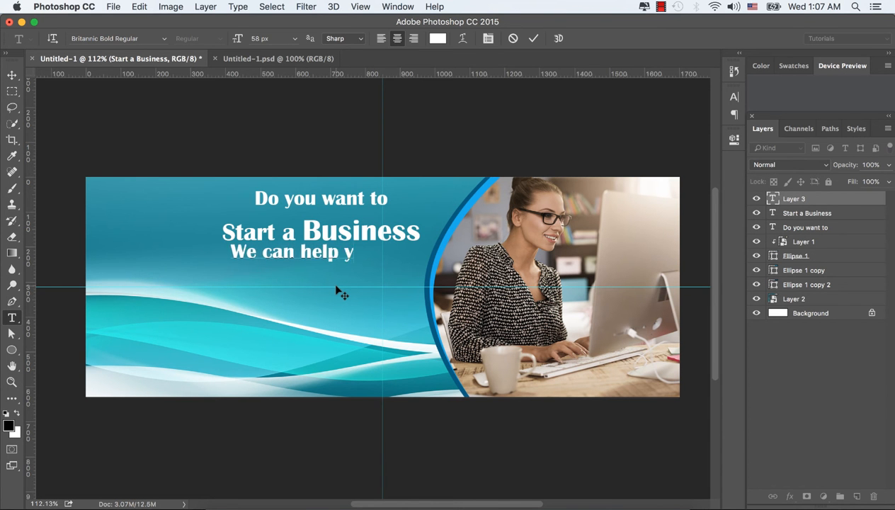
pyautogui.write('ou')
pyautogui.click(335, 283)
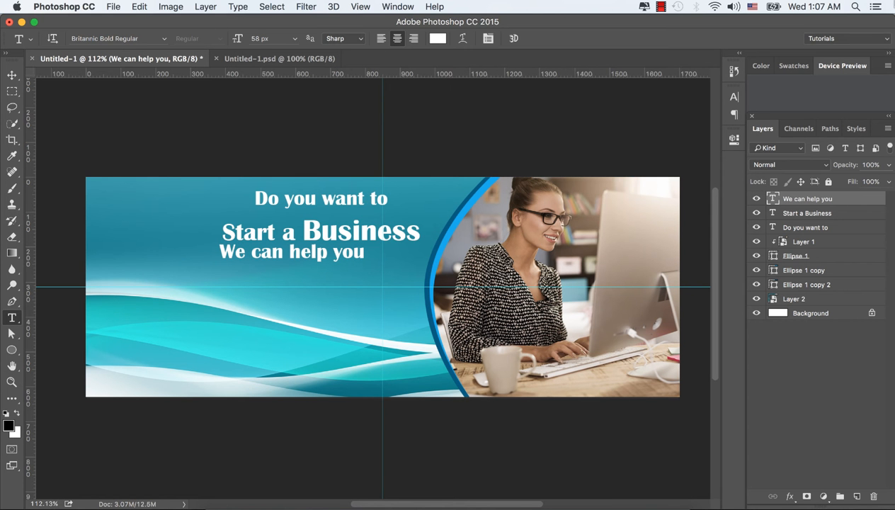
# Step: Set the "We can help you" text to 40 px and align its right end with the end of "Start a Business"
pyautogui.click(734, 96)
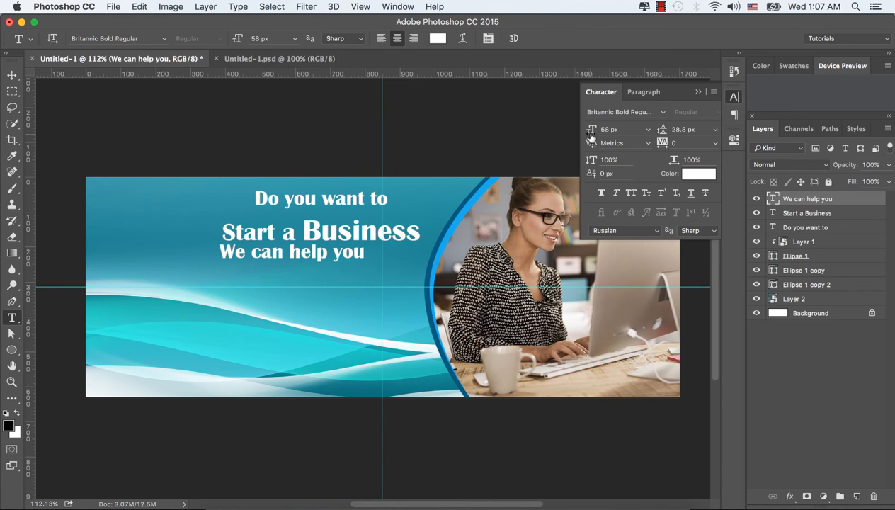
pyautogui.click(588, 132)
pyautogui.moveTo(587, 132)
pyautogui.mouseDown()
pyautogui.moveTo(575, 124)
pyautogui.moveTo(593, 133)
pyautogui.mouseUp()
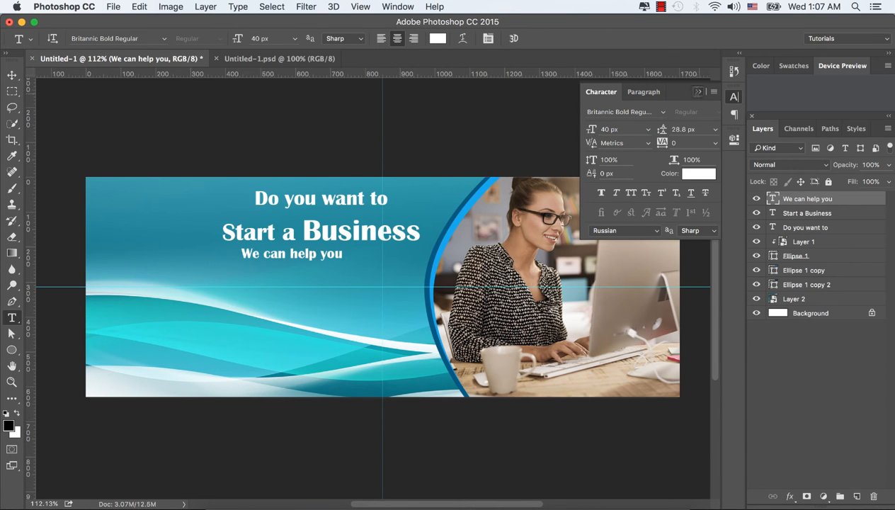
pyautogui.click(29, 96)
pyautogui.click(12, 75)
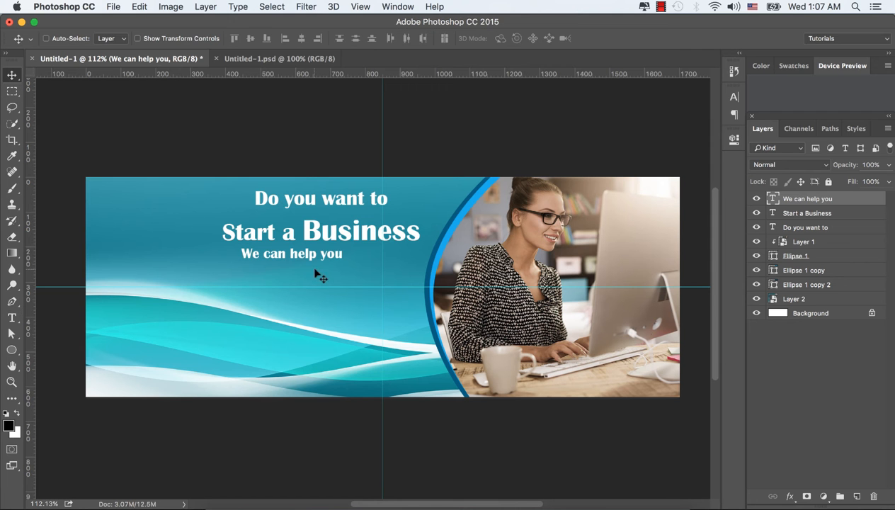
pyautogui.moveTo(315, 258); pyautogui.dragTo(391, 263)
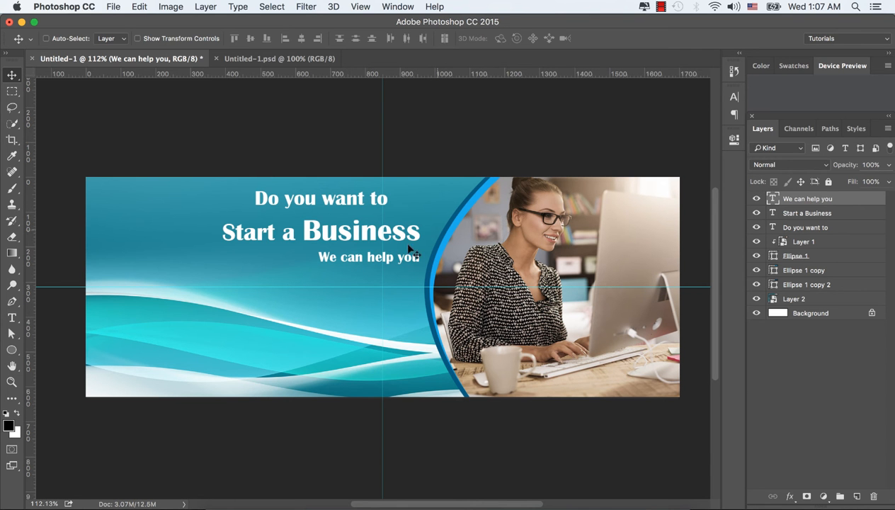
# Step: Move the vertical guide to about 600 px and choose the envelope preset for the Custom Shape tool
pyautogui.moveTo(383, 137); pyautogui.dragTo(296, 139)
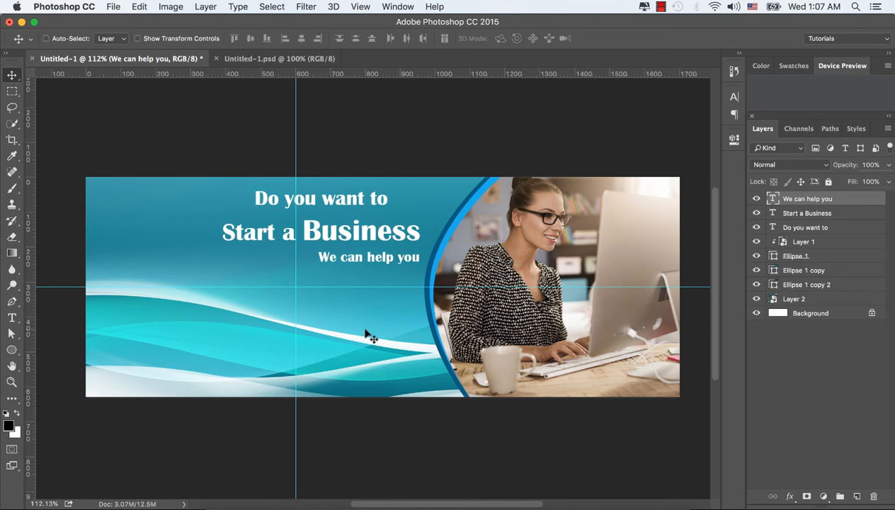
pyautogui.click(12, 350)
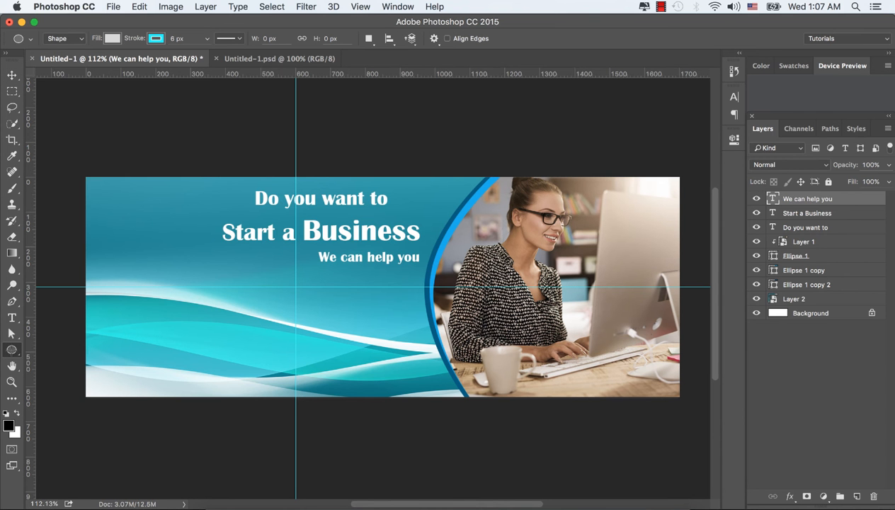
pyautogui.click(12, 350)
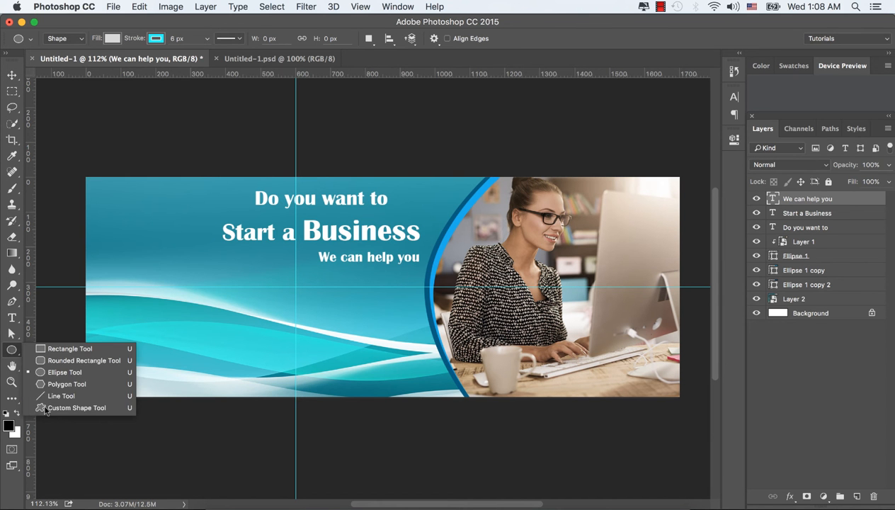
pyautogui.click(71, 408)
pyautogui.click(480, 40)
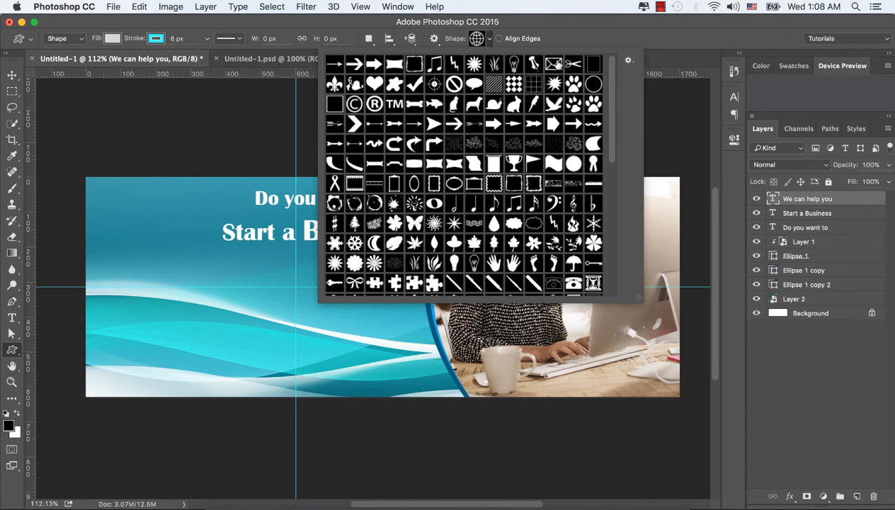
pyautogui.click(556, 64)
pyautogui.click(479, 40)
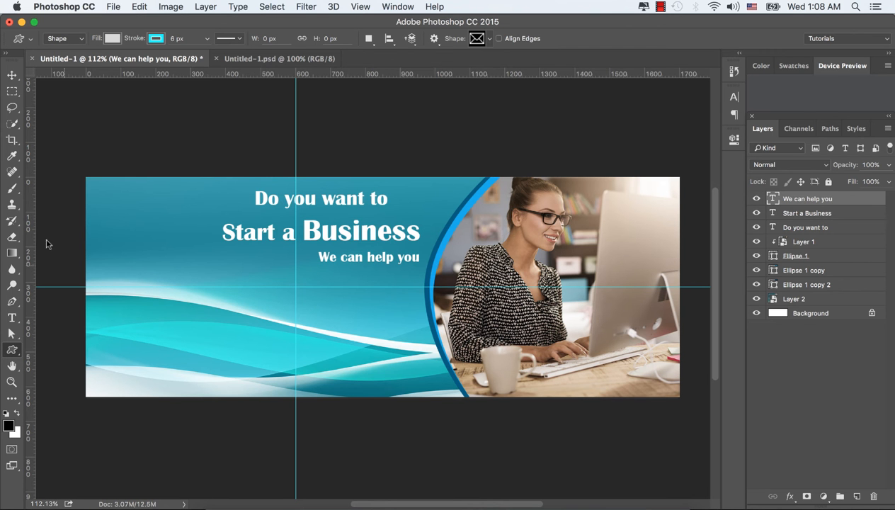
# Step: Add a second vertical guide at about 690 px and draw an envelope about 89 by 66 px between the guides, beneath the horizontal guide
pyautogui.click(12, 75)
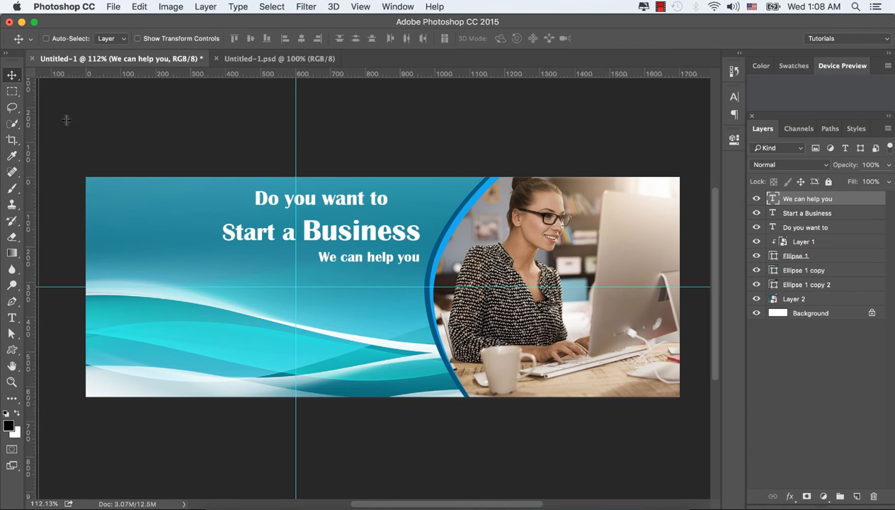
pyautogui.moveTo(66, 120); pyautogui.dragTo(326, 135)
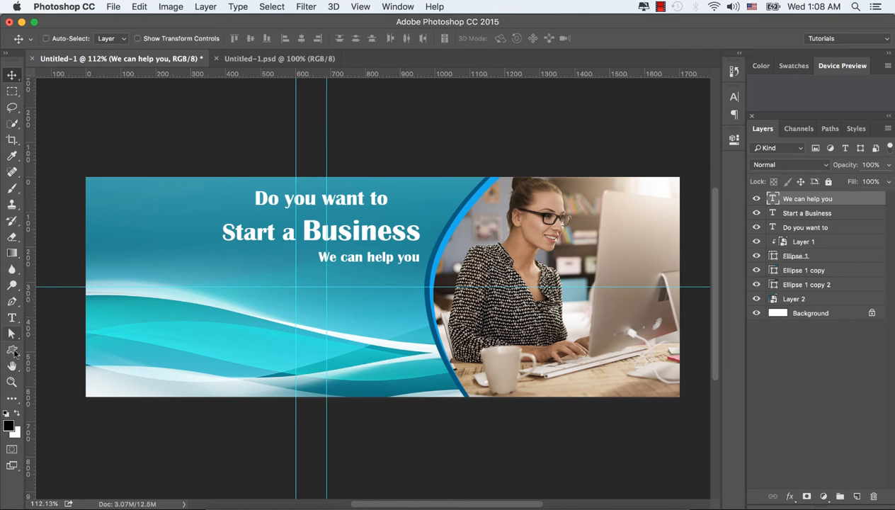
pyautogui.click(12, 350)
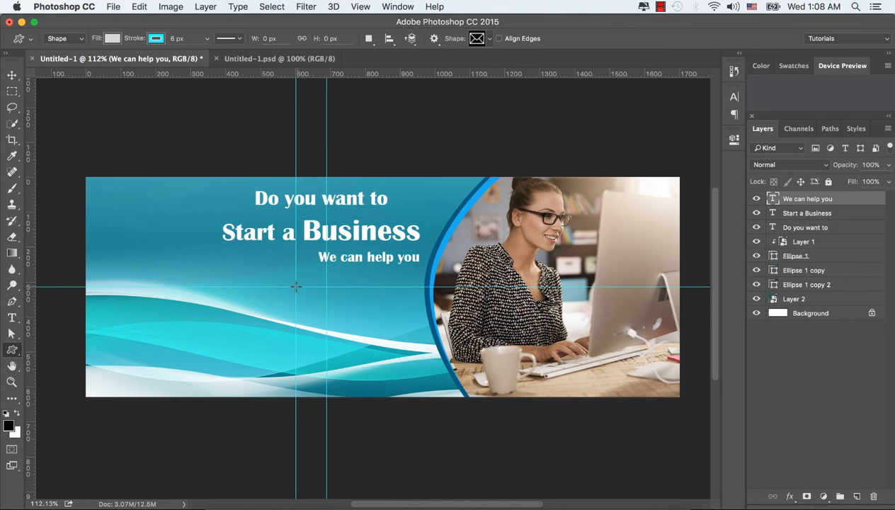
pyautogui.moveTo(296, 287); pyautogui.dragTo(323, 310)
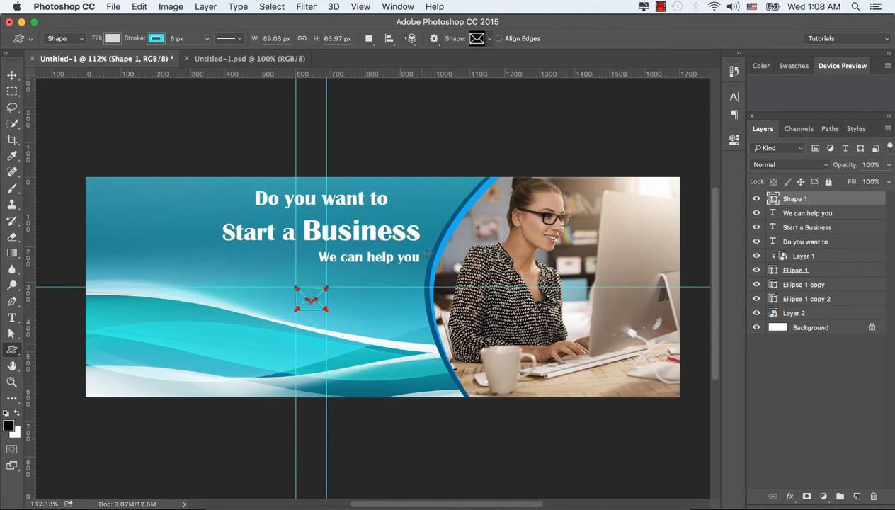
# Step: Remove the envelope shape's stroke and fill it with white
pyautogui.click(154, 39)
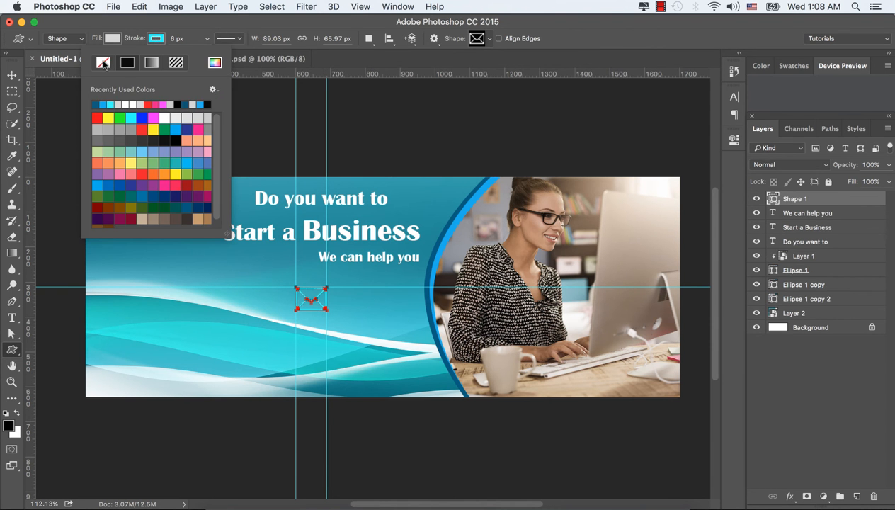
pyautogui.click(103, 62)
pyautogui.click(112, 39)
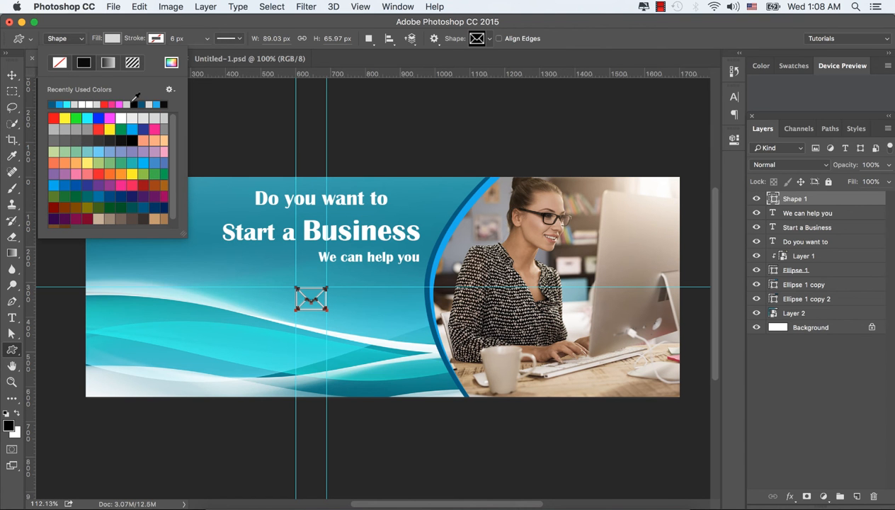
pyautogui.click(122, 118)
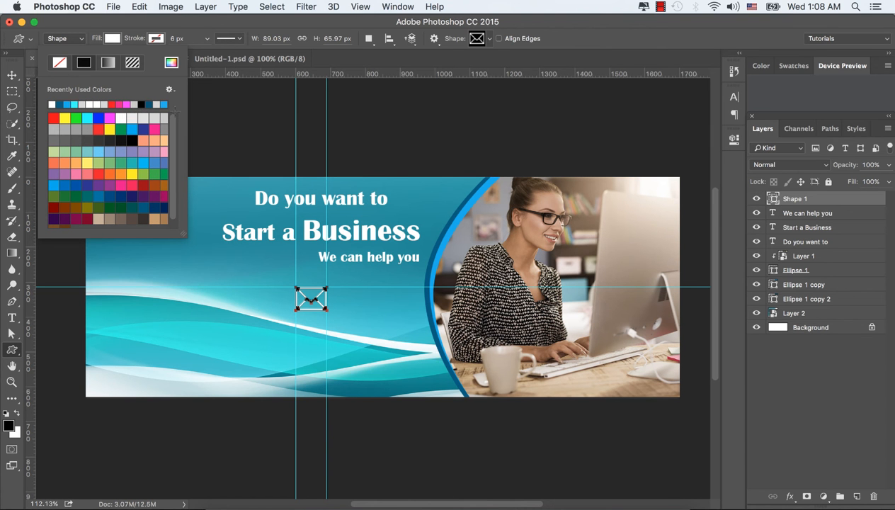
pyautogui.click(80, 41)
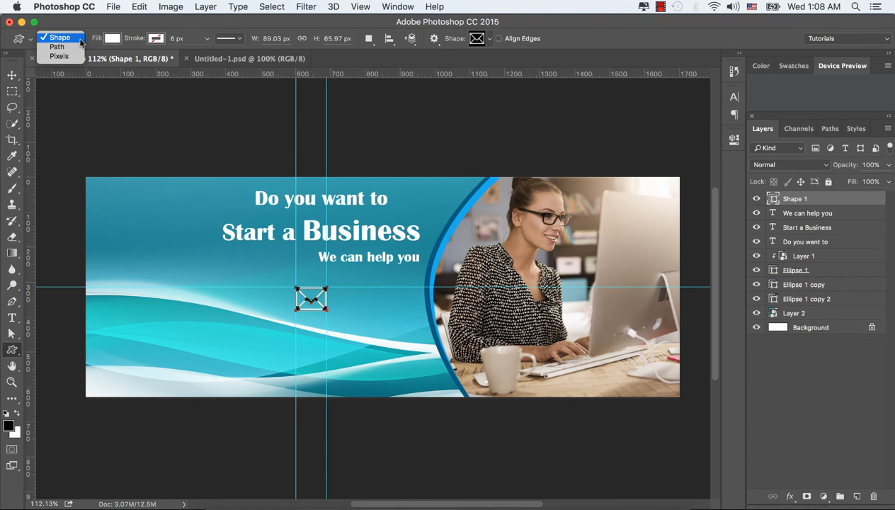
pyautogui.click(53, 38)
pyautogui.click(12, 75)
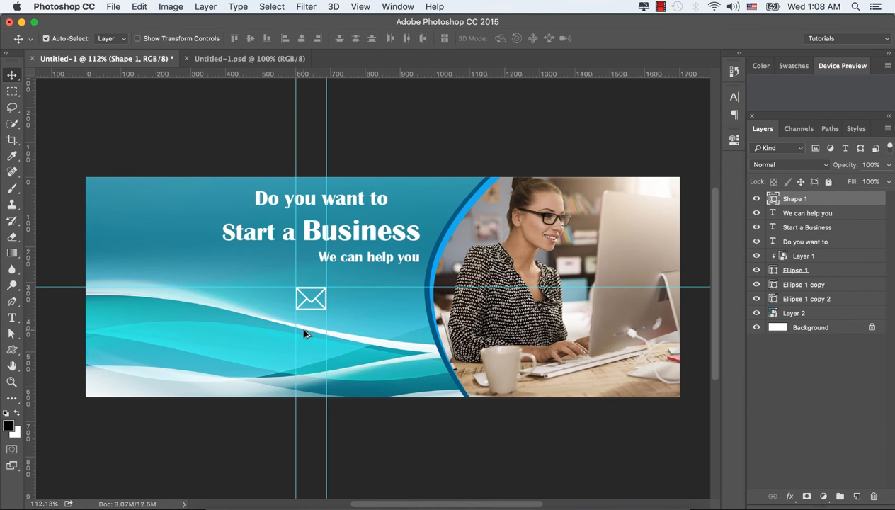
# Step: Draw a solid telephone custom shape about 89 by 63 px directly below the envelope, between the two vertical guides
pyautogui.click(12, 350)
pyautogui.rightClick(14, 352)
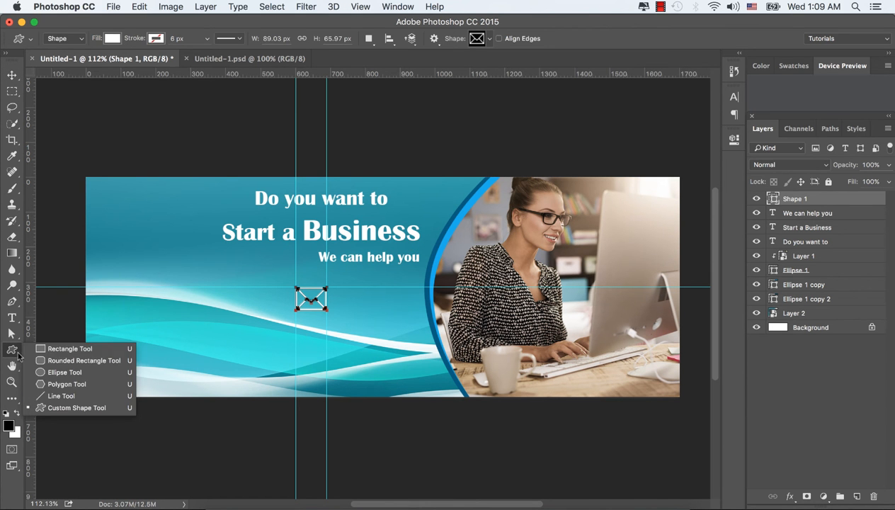
pyautogui.click(63, 406)
pyautogui.click(477, 39)
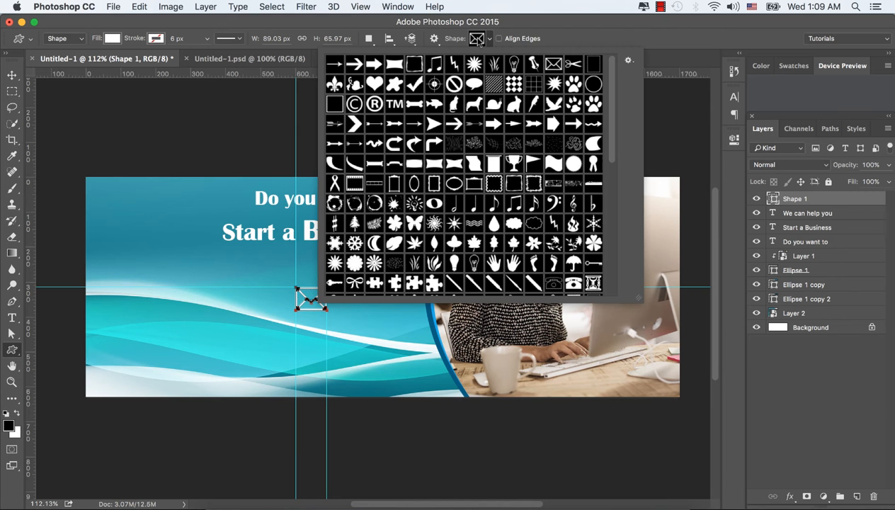
pyautogui.click(573, 283)
pyautogui.click(475, 39)
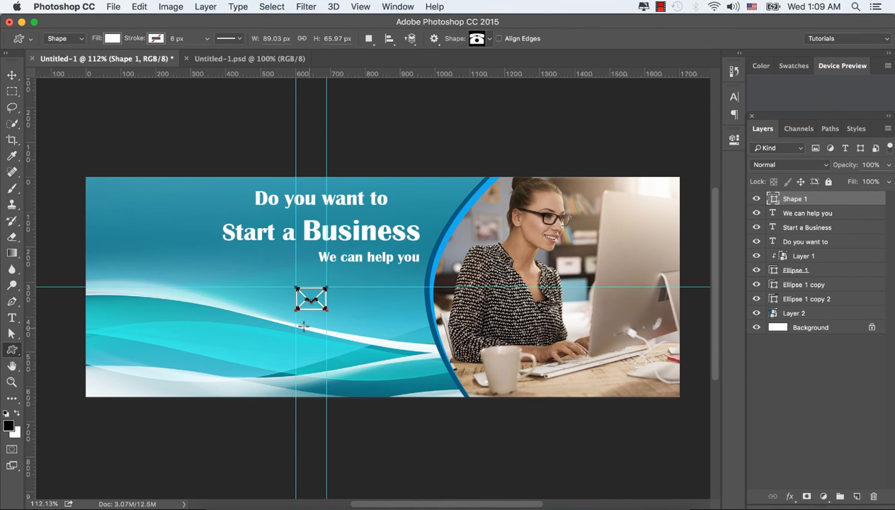
pyautogui.moveTo(296, 322); pyautogui.dragTo(325, 347)
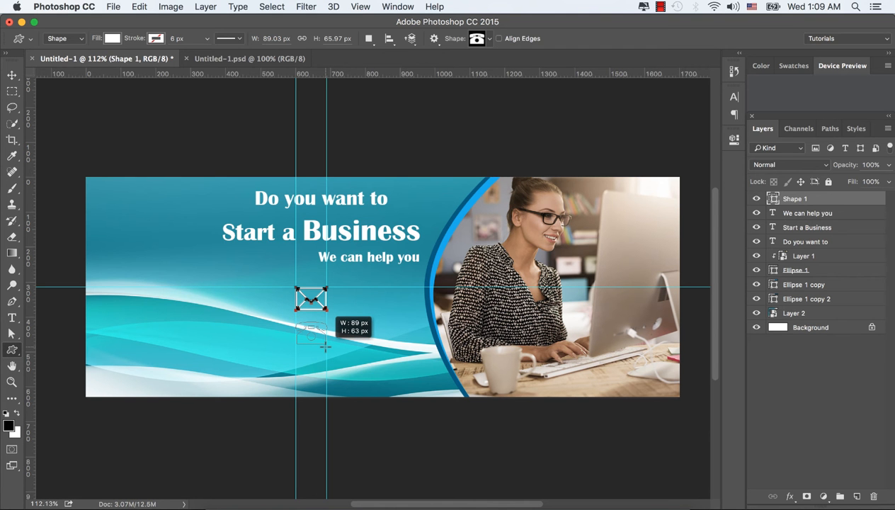
pyautogui.moveTo(326, 347); pyautogui.dragTo(326, 347)
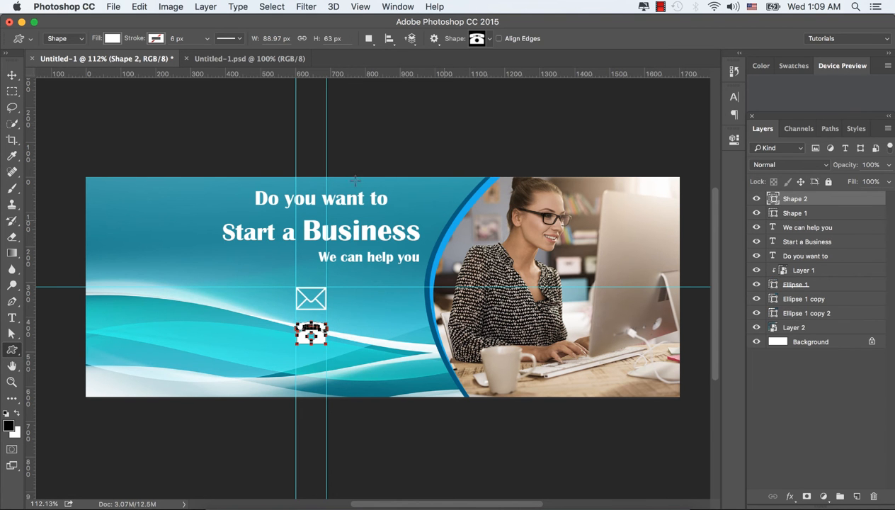
# Step: Swap the two icons between the vertical guides, placing the telephone above the envelope
pyautogui.click(12, 74)
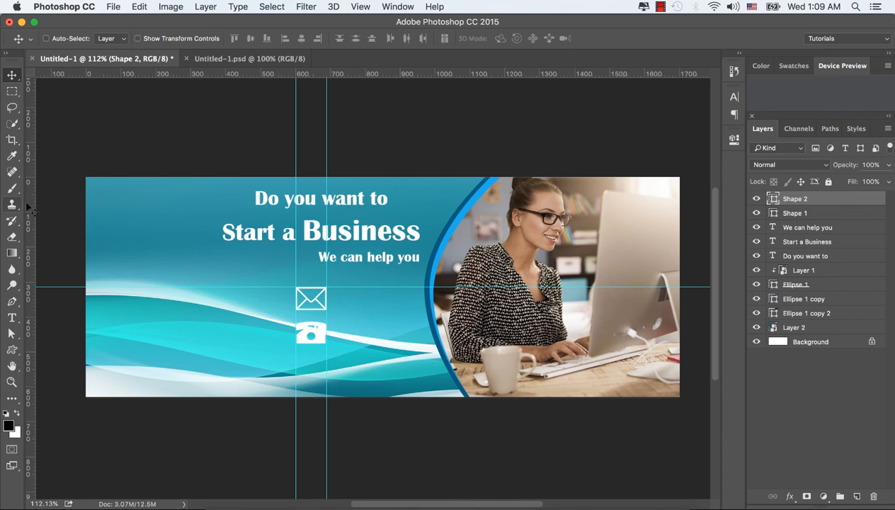
pyautogui.keyDown('super'); pyautogui.click(316, 301); pyautogui.keyUp('super')
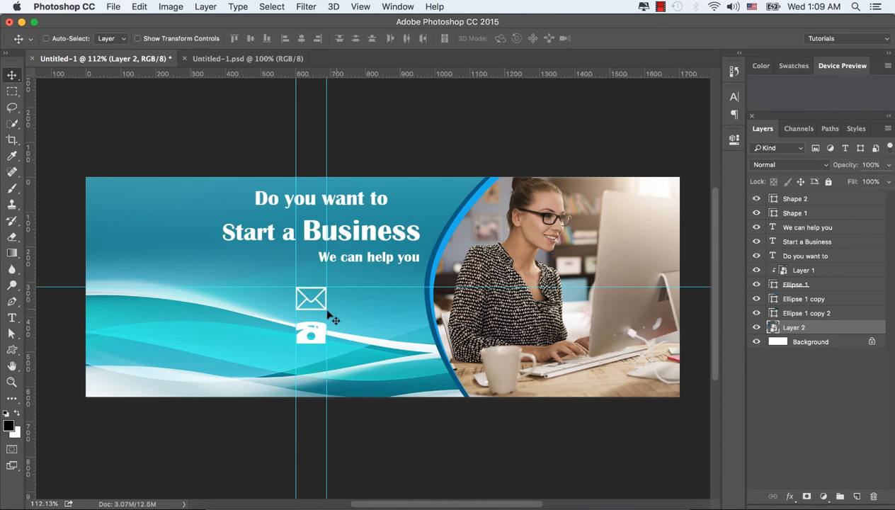
pyautogui.click(798, 201)
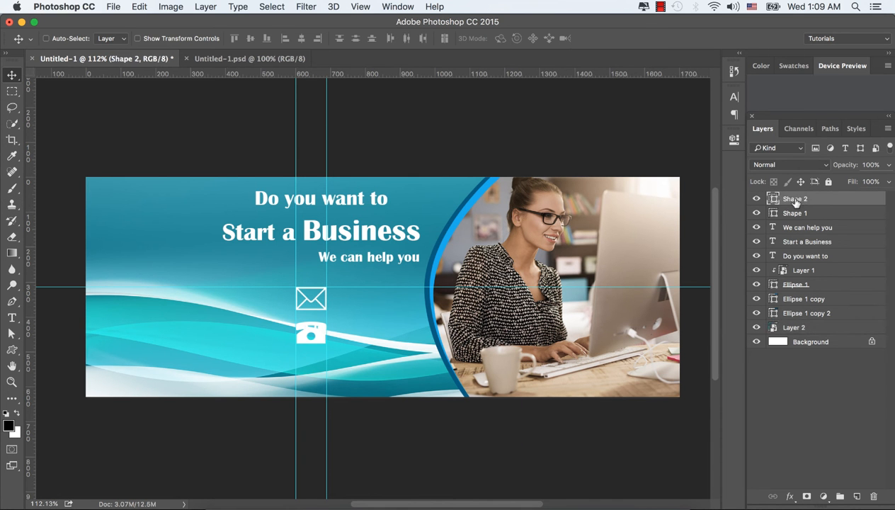
pyautogui.moveTo(313, 333); pyautogui.dragTo(311, 303)
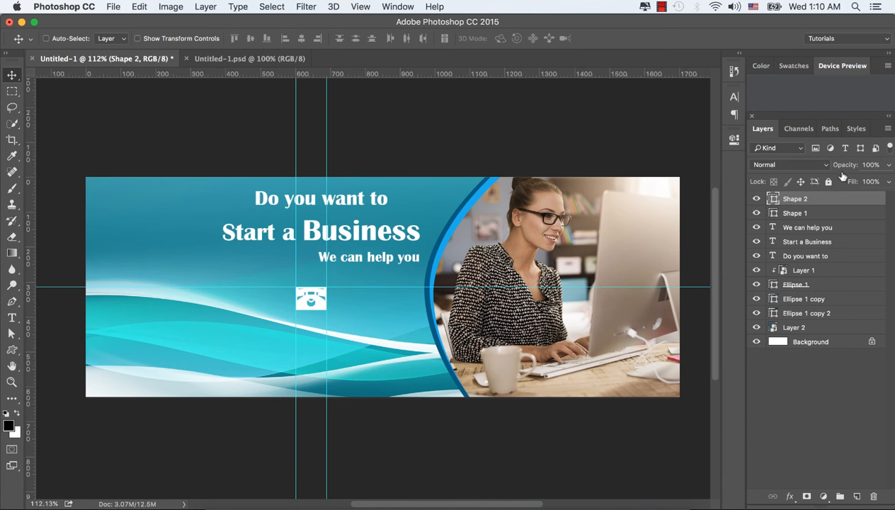
pyautogui.click(788, 213)
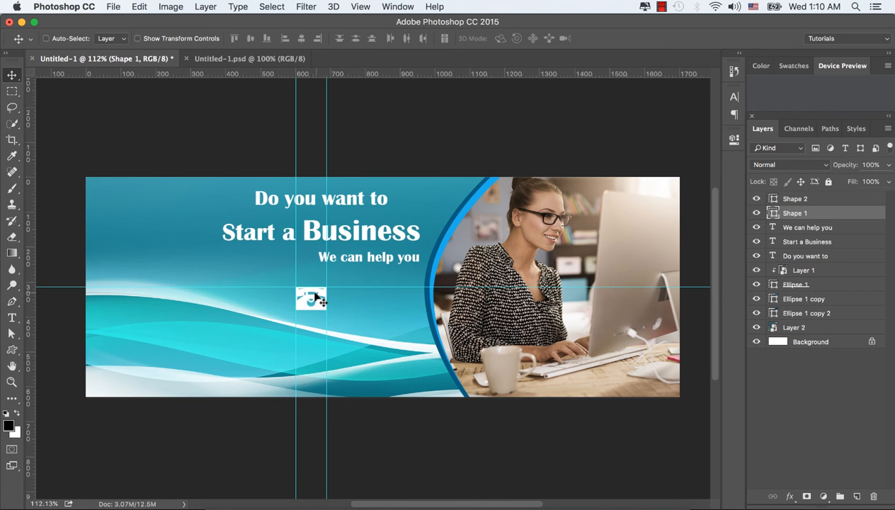
pyautogui.moveTo(311, 300); pyautogui.dragTo(308, 327)
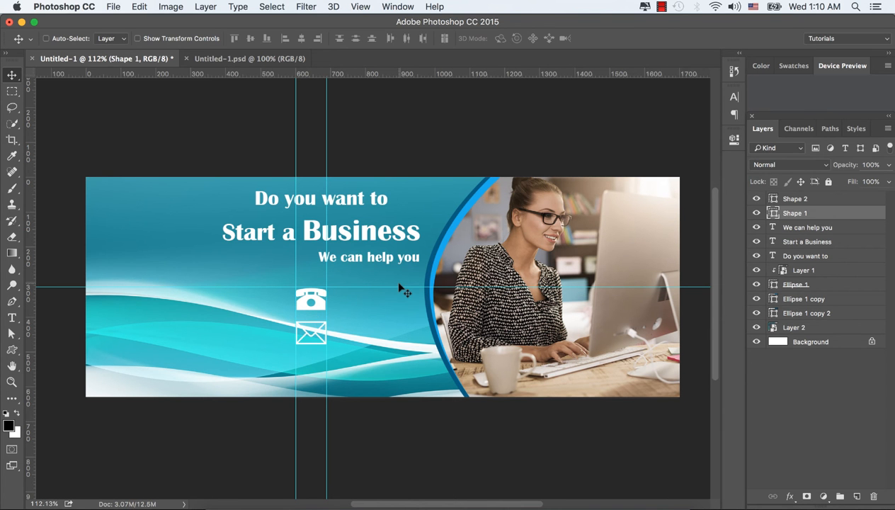
# Step: Fill the telephone and envelope shapes together with black
pyautogui.press('super')
pyautogui.keyDown('super'); pyautogui.click(803, 200); pyautogui.keyUp('super')
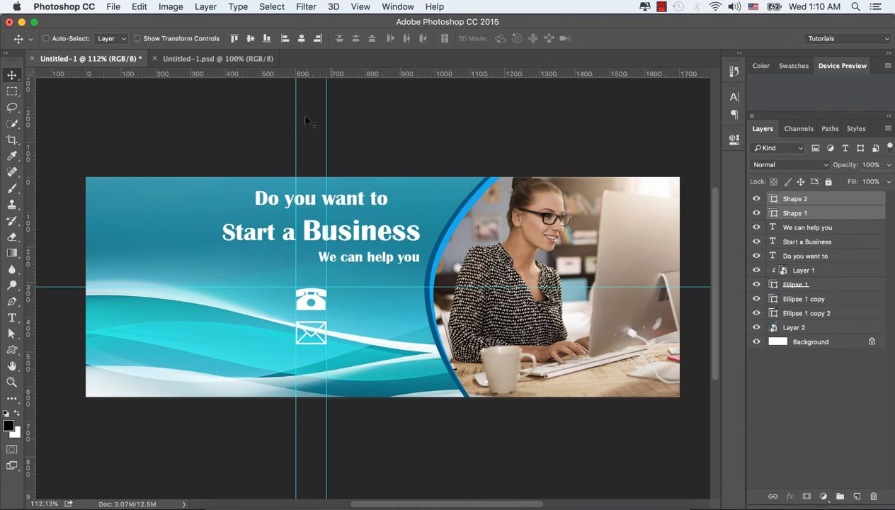
pyautogui.click(12, 350)
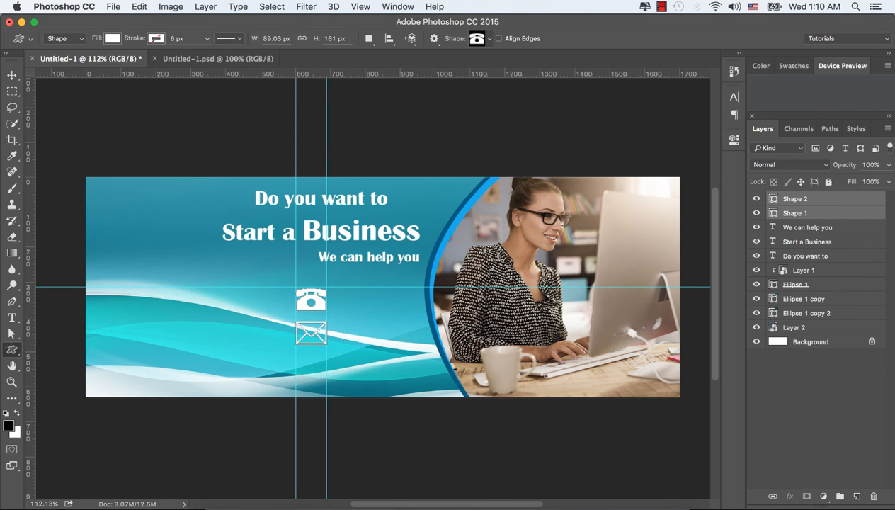
pyautogui.click(112, 39)
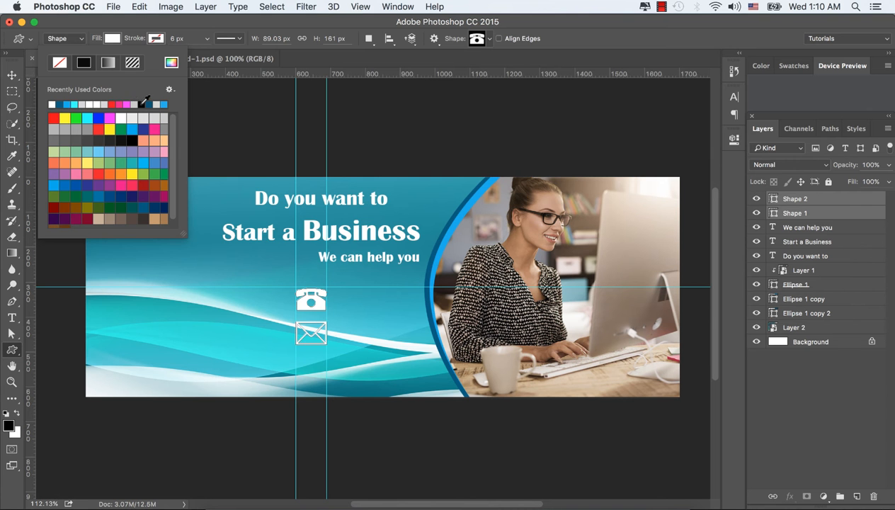
pyautogui.click(142, 104)
pyautogui.click(82, 39)
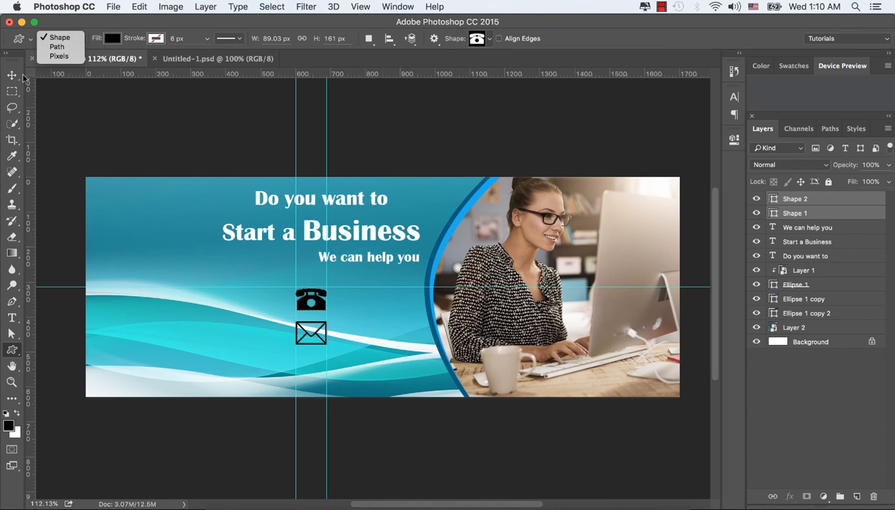
pyautogui.click(60, 36)
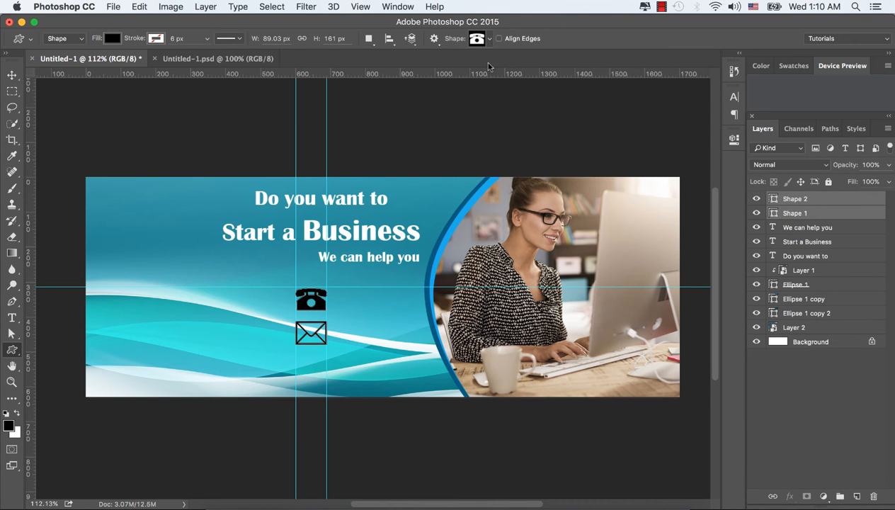
# Step: Draw a wireframe globe custom shape about 89 by 89 px below the envelope, between the two vertical guides
pyautogui.click(477, 39)
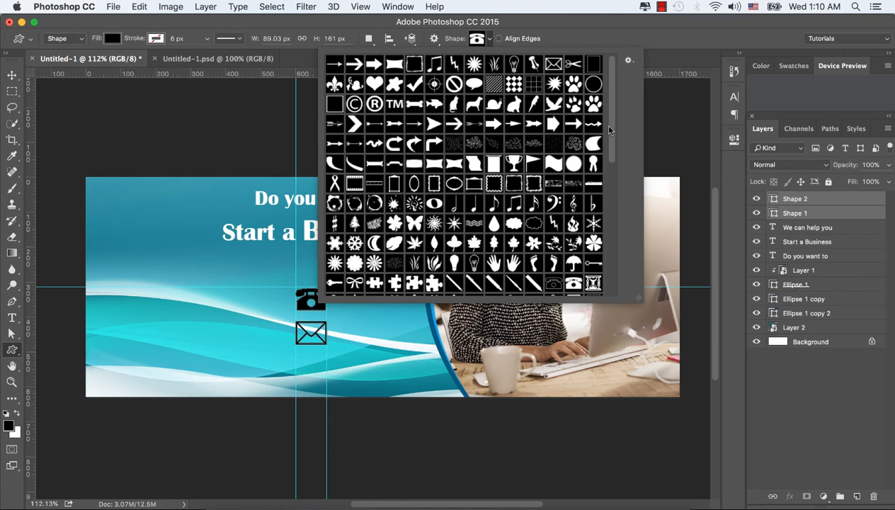
pyautogui.scroll(-5, 608, 129)
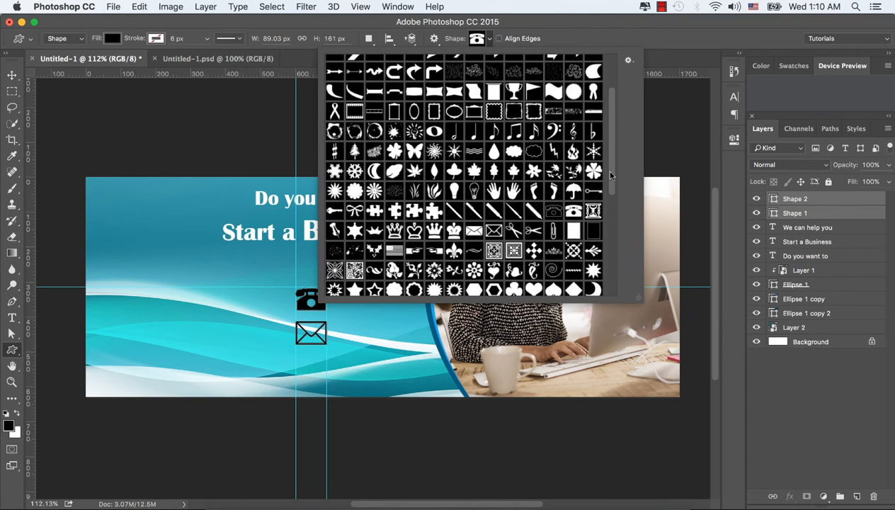
pyautogui.scroll(-7, 611, 175)
pyautogui.click(514, 269)
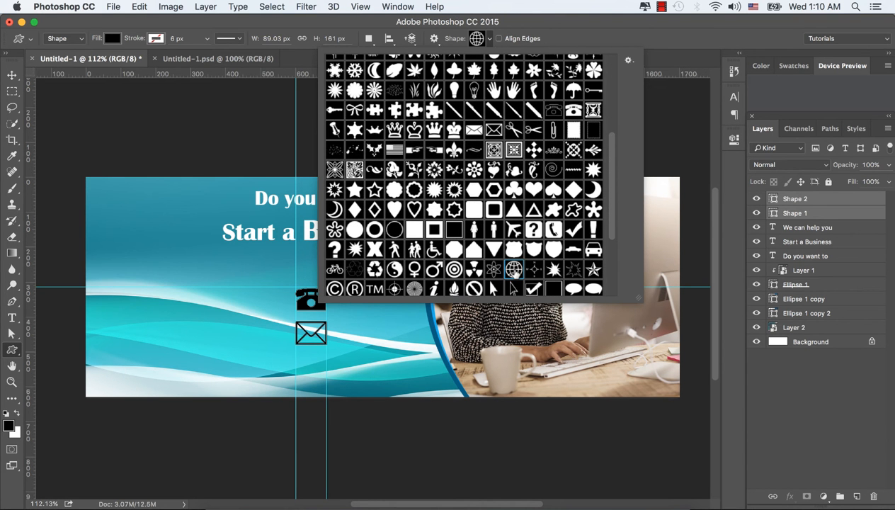
pyautogui.click(476, 39)
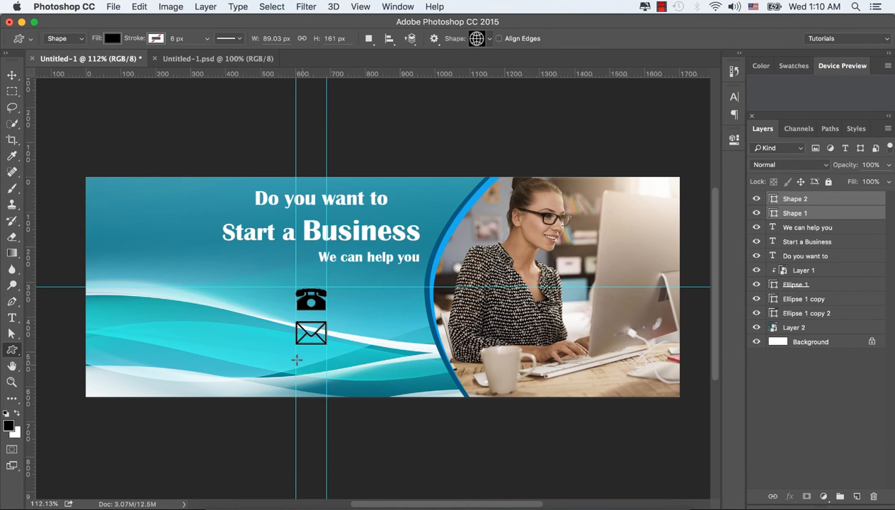
pyautogui.moveTo(297, 360); pyautogui.dragTo(334, 389)
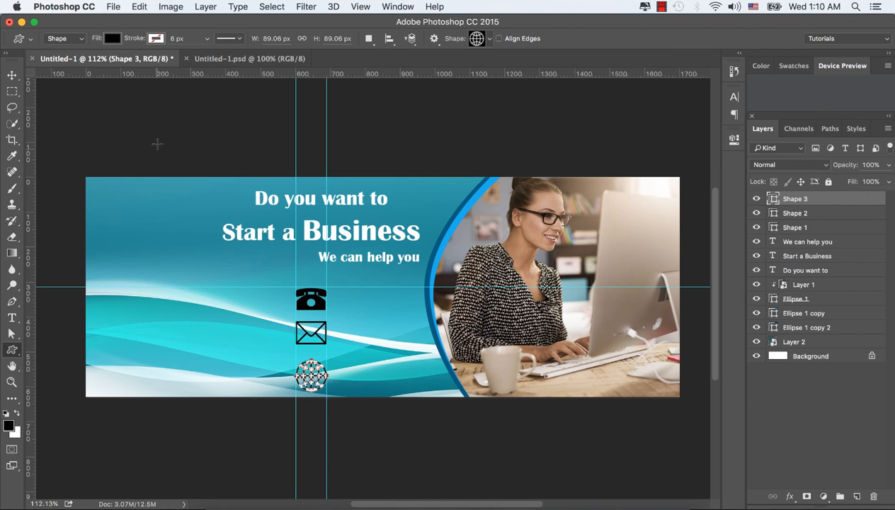
# Step: Move the globe up about 13 px so its 32 px gap to the envelope equals the gap between the upper icons
pyautogui.click(11, 75)
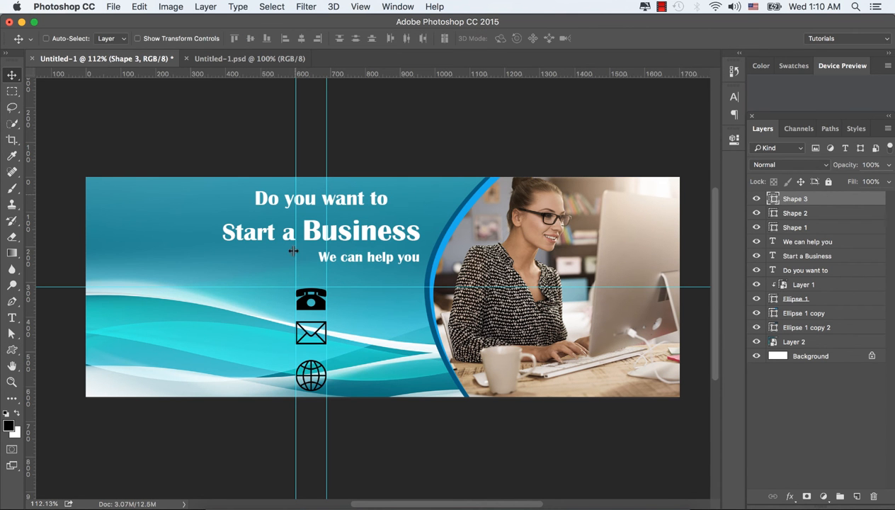
pyautogui.moveTo(314, 378); pyautogui.dragTo(314, 372)
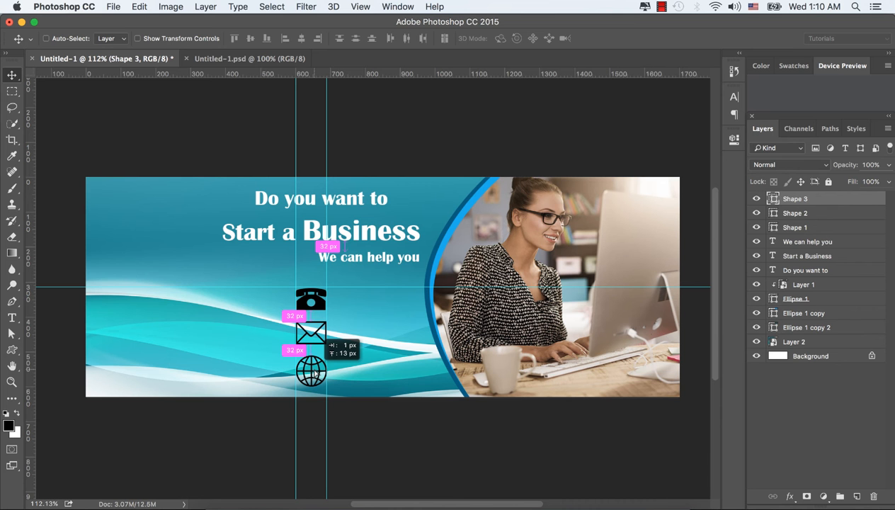
pyautogui.moveTo(314, 373); pyautogui.dragTo(313, 373)
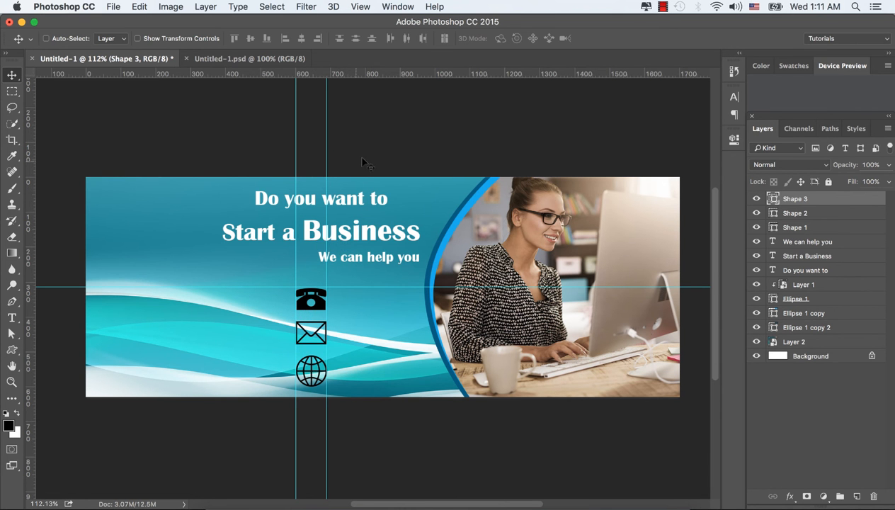
# Step: Move the three heading lines up toward the banner's top edge, closing the spacing between them
pyautogui.keyDown('super'); pyautogui.click(353, 202); pyautogui.keyUp('super')
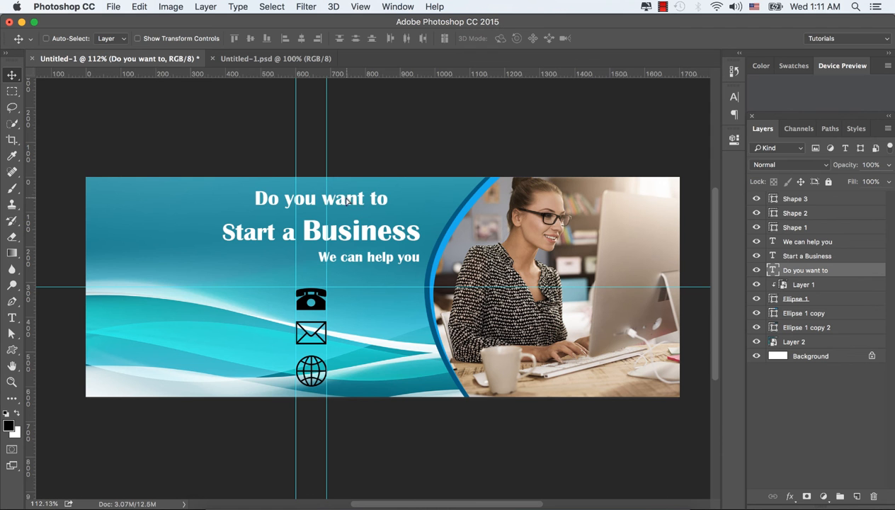
pyautogui.moveTo(352, 200)
pyautogui.mouseDown()
pyautogui.moveTo(349, 188)
pyautogui.moveTo(348, 195)
pyautogui.mouseUp()
pyautogui.keyDown('super'); pyautogui.click(348, 233); pyautogui.keyUp('super')
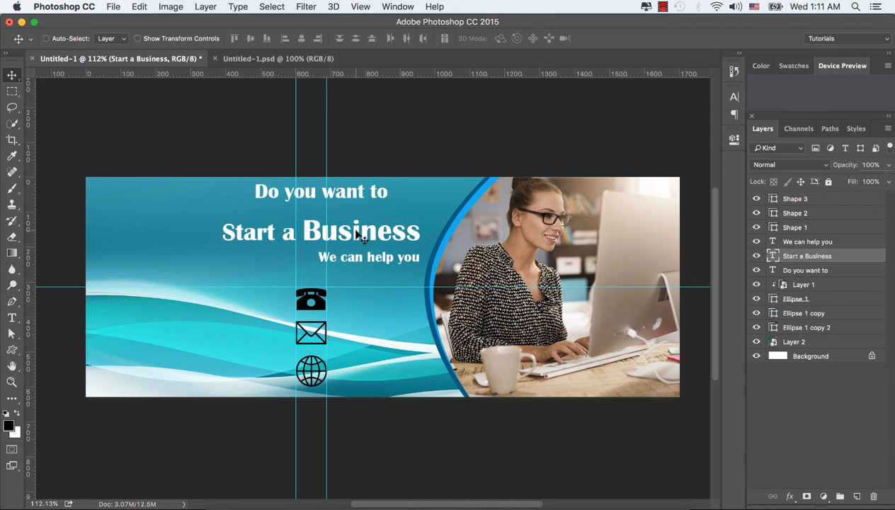
pyautogui.moveTo(355, 232); pyautogui.dragTo(356, 222)
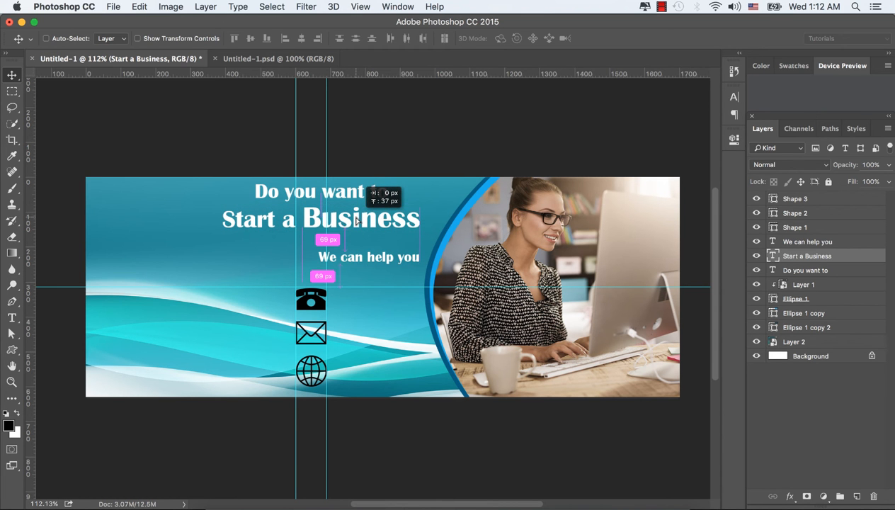
pyautogui.moveTo(356, 222); pyautogui.dragTo(357, 222)
pyautogui.keyDown('super'); pyautogui.click(377, 257); pyautogui.keyUp('super')
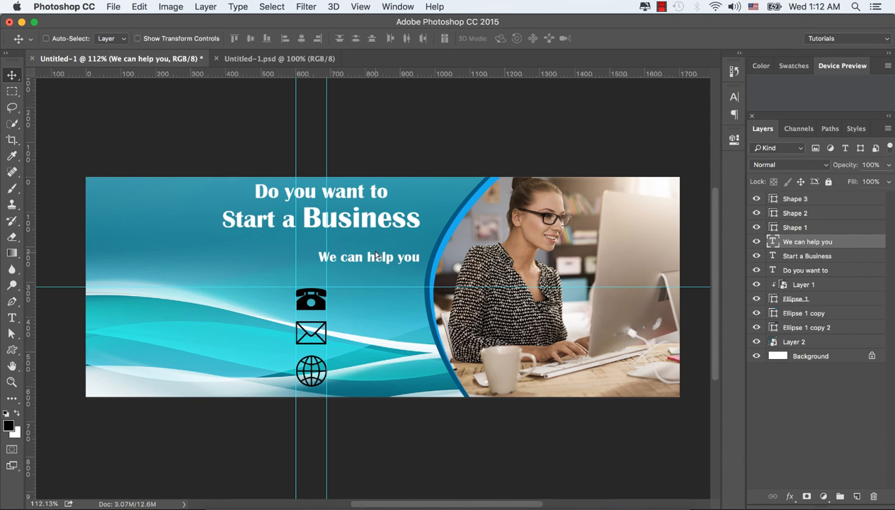
pyautogui.moveTo(377, 257); pyautogui.dragTo(379, 247)
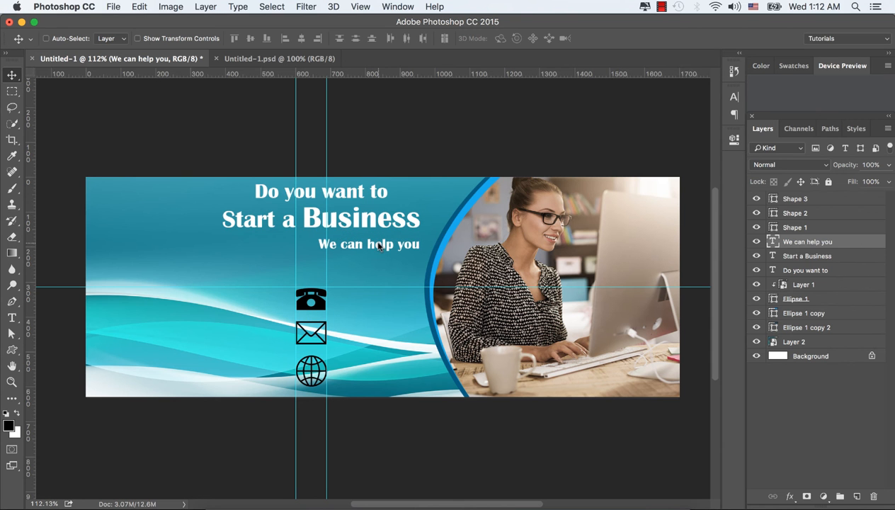
# Step: Scale the telephone, envelope and globe together to about 57% and place them just below "We can help you"
pyautogui.click(800, 226)
pyautogui.keyDown('super'); pyautogui.click(795, 212); pyautogui.keyUp('super')
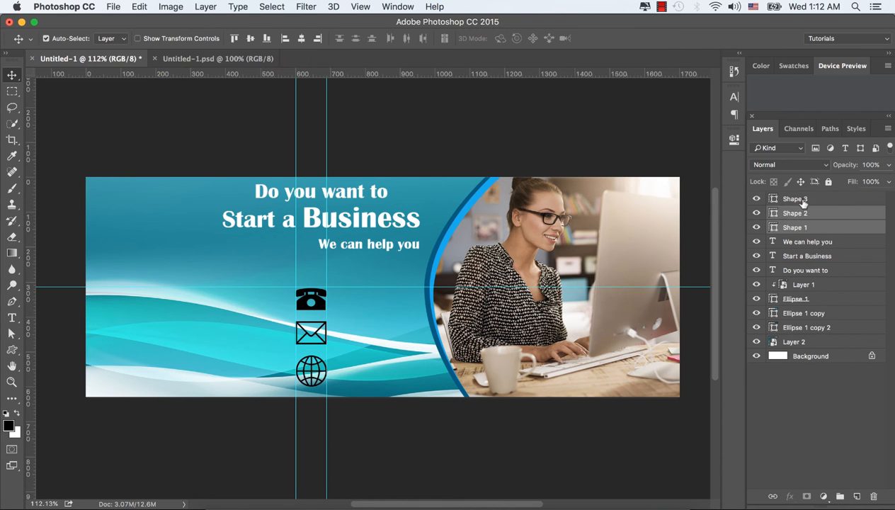
pyautogui.keyDown('super'); pyautogui.click(795, 199); pyautogui.keyUp('super')
pyautogui.press('super+t')
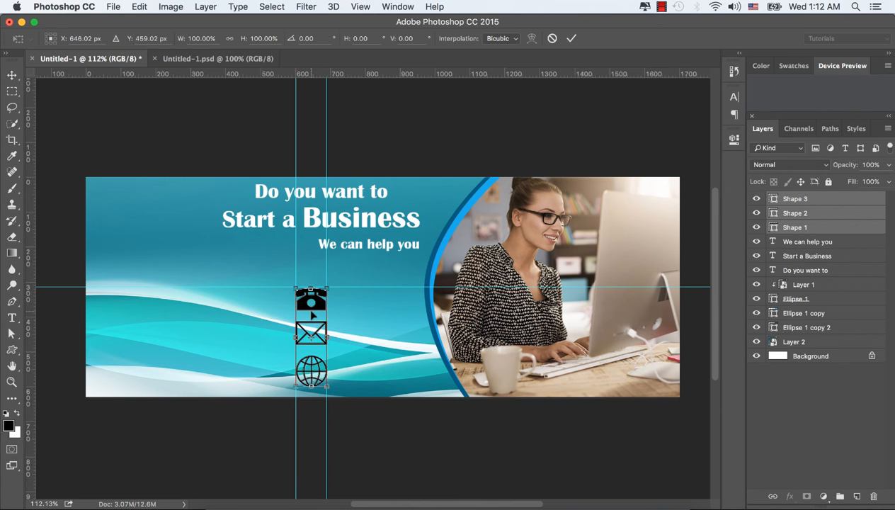
pyautogui.moveTo(314, 317); pyautogui.dragTo(315, 290)
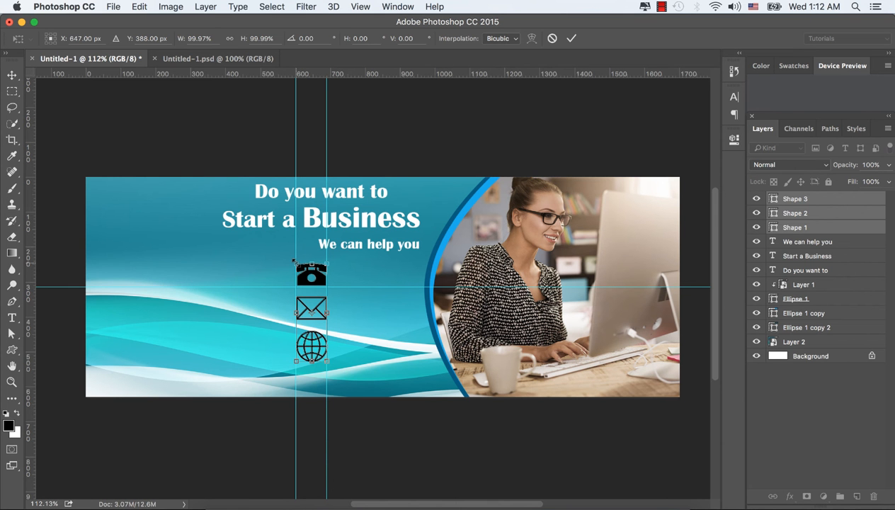
pyautogui.moveTo(293, 260); pyautogui.dragTo(308, 277)
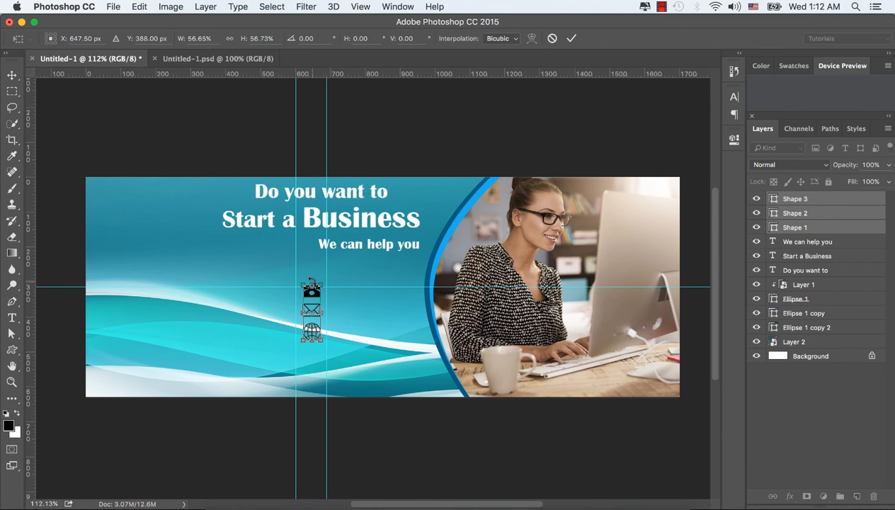
pyautogui.click(572, 39)
pyautogui.moveTo(315, 310)
pyautogui.mouseDown()
pyautogui.moveTo(307, 291)
pyautogui.moveTo(315, 298)
pyautogui.mouseUp()
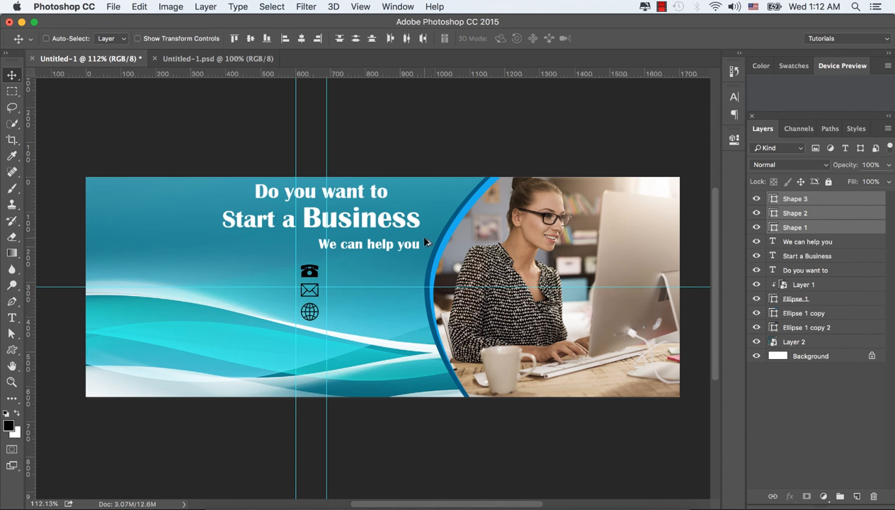
# Step: Add the phone number as white 40 px Britannic Bold text and place it beside the telephone icon
pyautogui.click(11, 317)
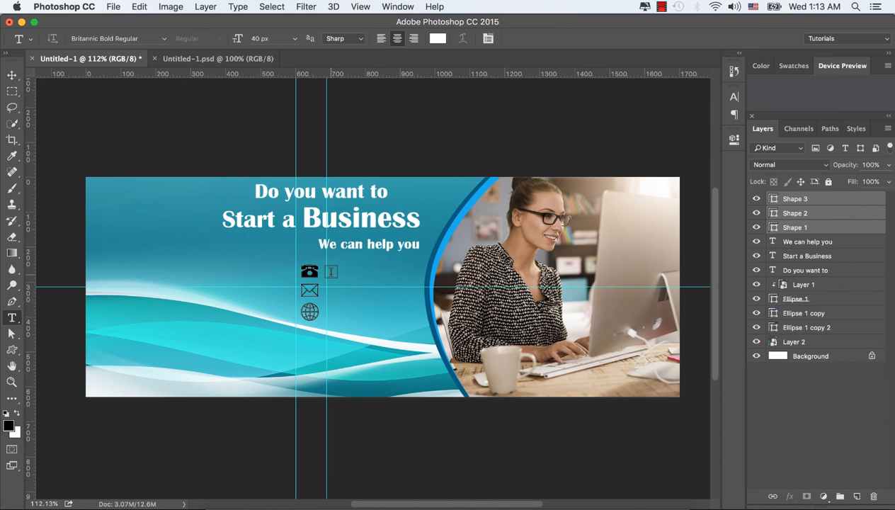
pyautogui.click(332, 272)
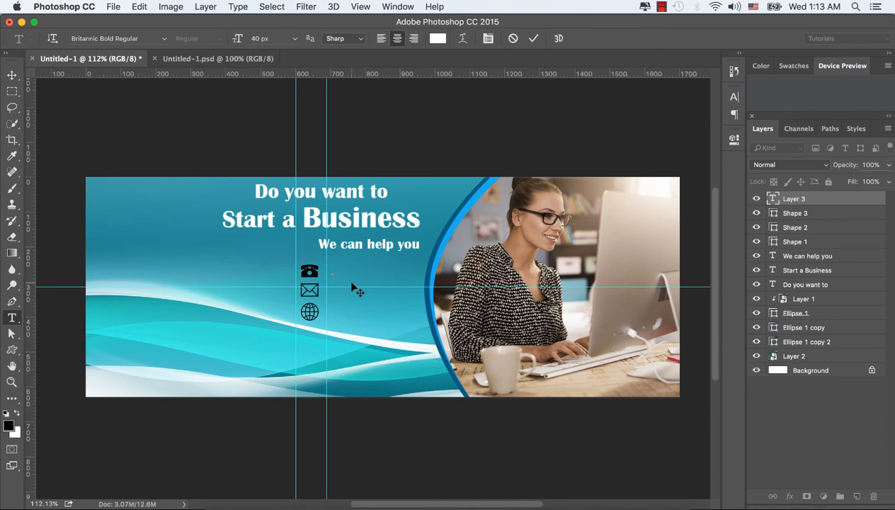
pyautogui.write('12-345-678')
pyautogui.press('super+Return')
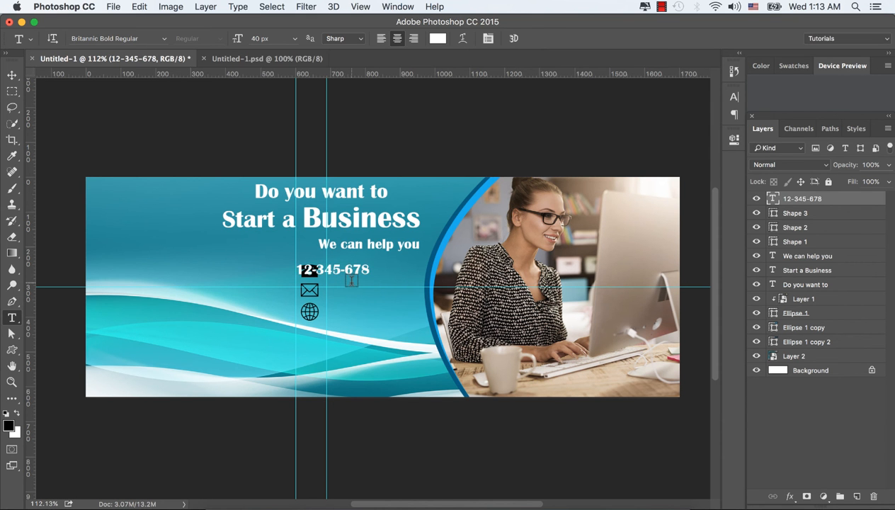
pyautogui.press('v')
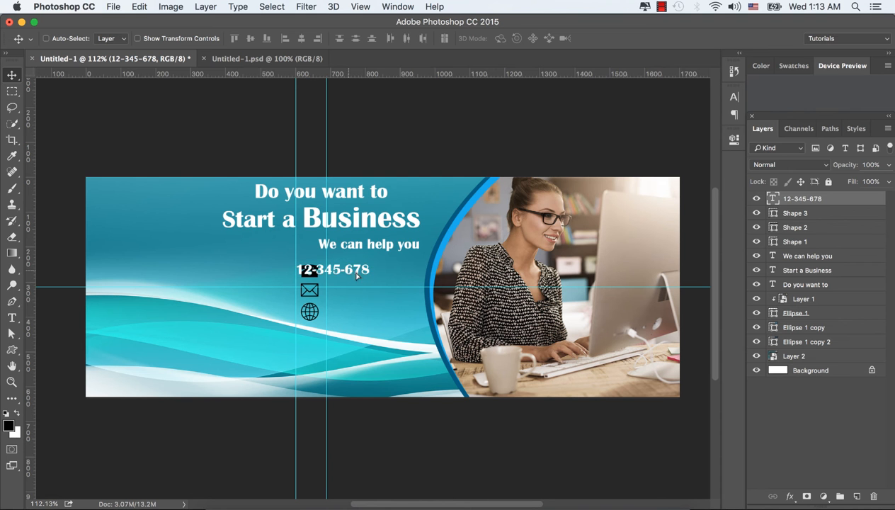
pyautogui.moveTo(352, 276); pyautogui.dragTo(381, 276)
# Step: Add the contact e-mail address as a separate text layer and place it beside the envelope icon
pyautogui.click(12, 317)
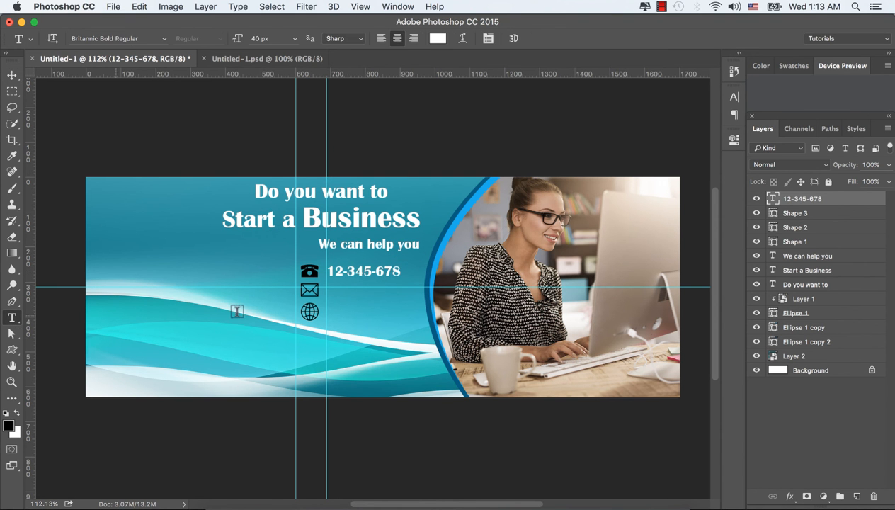
pyautogui.click(333, 292)
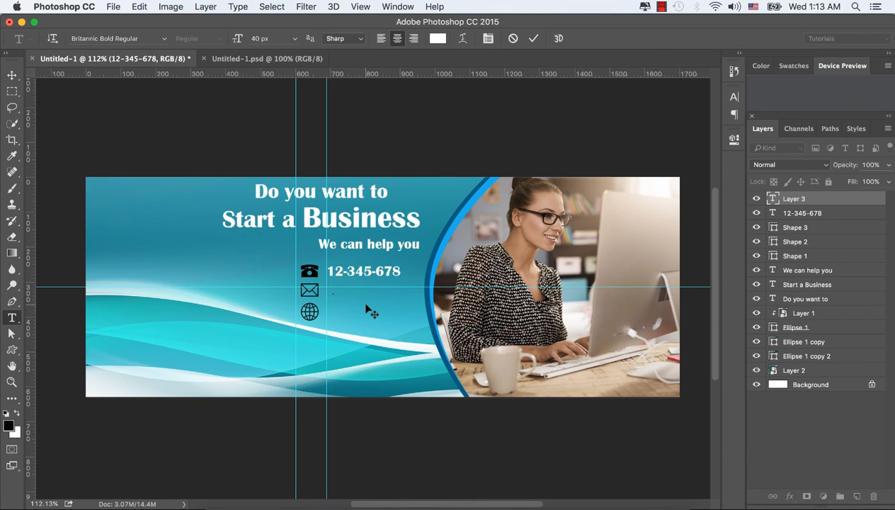
pyautogui.write('myname@gmail.com')
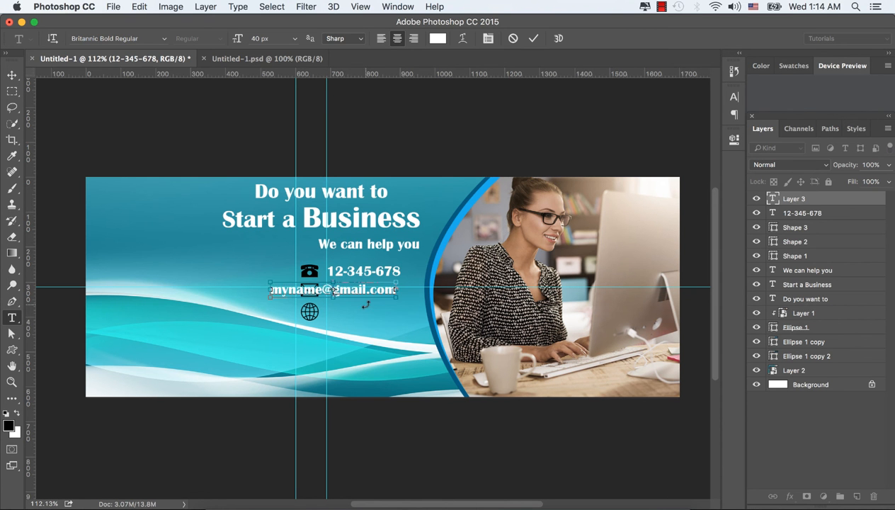
pyautogui.press('super+Return')
pyautogui.press('v')
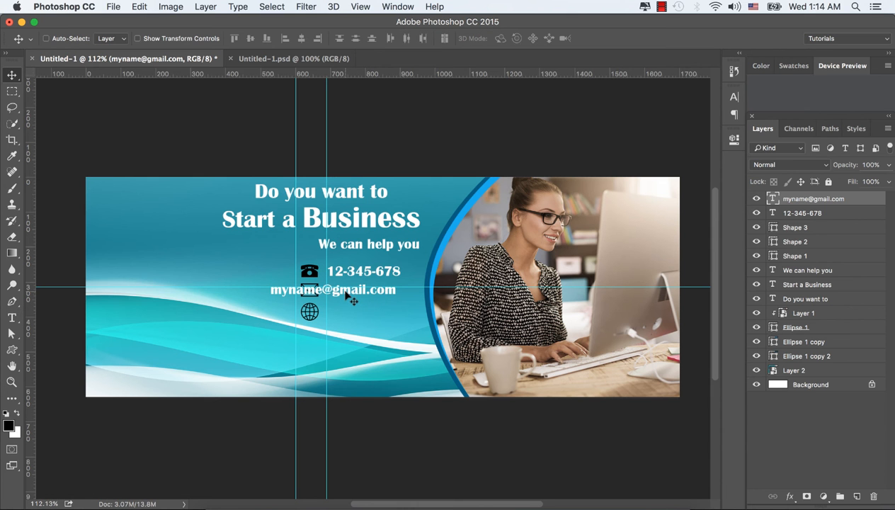
pyautogui.moveTo(347, 294); pyautogui.dragTo(399, 294)
# Step: Reduce the e-mail text to 27 px and align its start with the phone number, level with the envelope
pyautogui.click(735, 98)
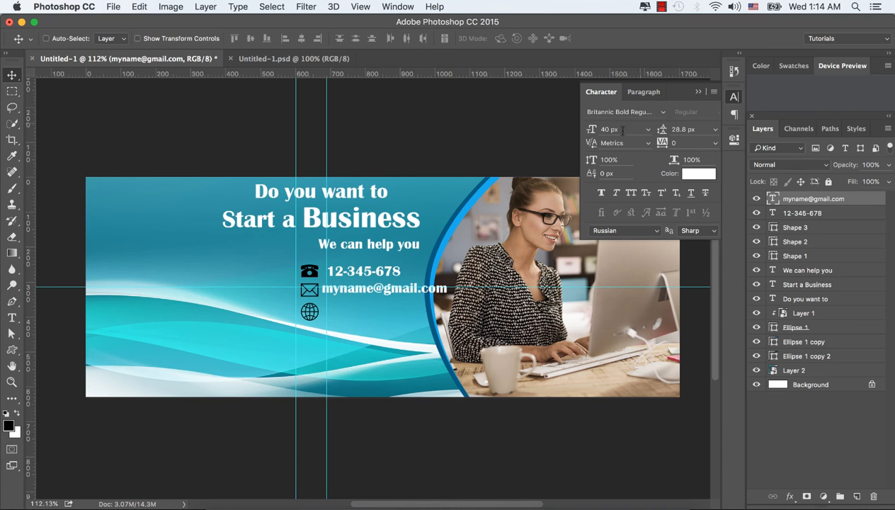
pyautogui.moveTo(587, 132)
pyautogui.mouseDown()
pyautogui.moveTo(580, 129)
pyautogui.moveTo(599, 132)
pyautogui.mouseUp()
pyautogui.click(698, 91)
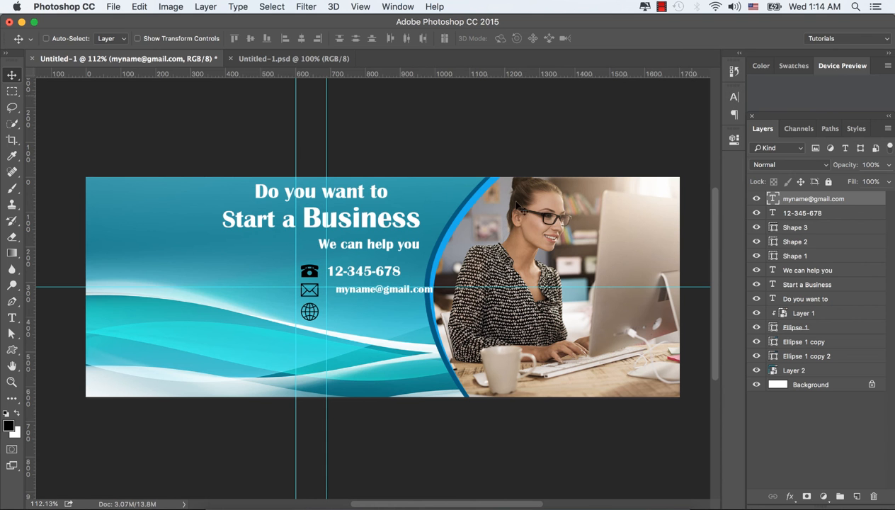
pyautogui.moveTo(384, 289); pyautogui.dragTo(384, 294)
pyautogui.click(734, 96)
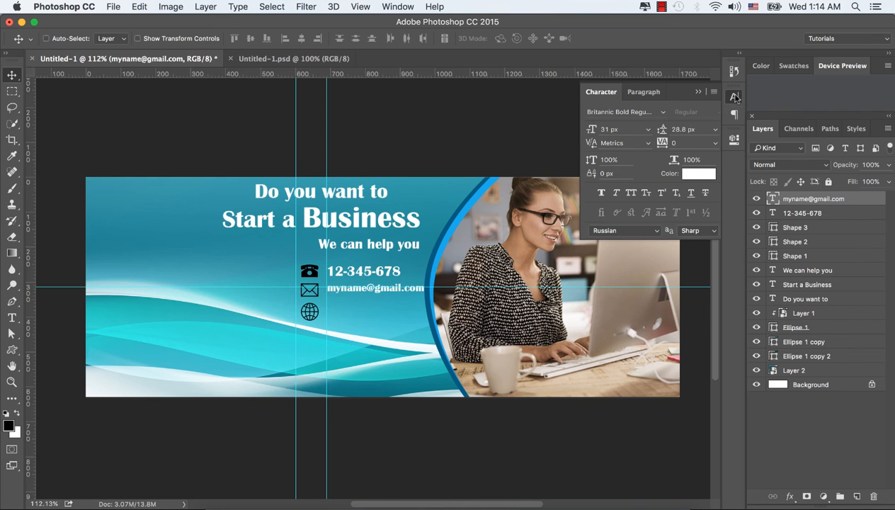
pyautogui.moveTo(593, 134); pyautogui.dragTo(590, 134)
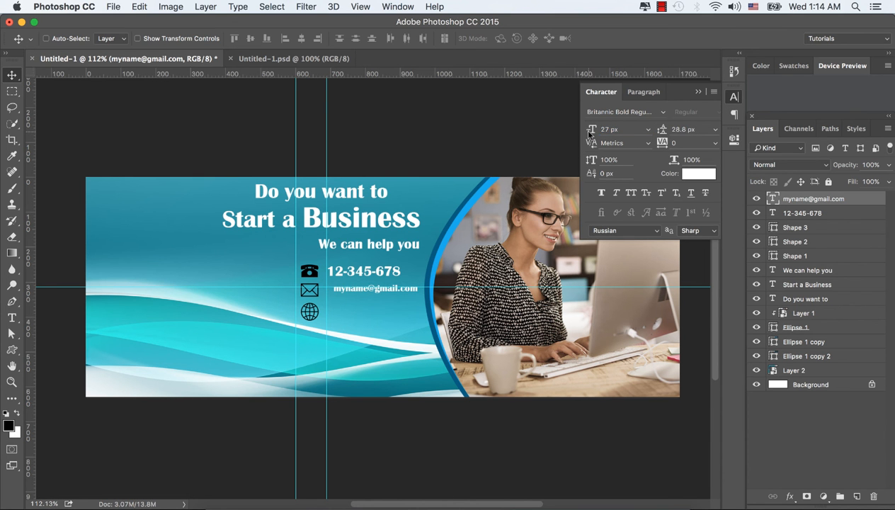
pyautogui.click(698, 93)
pyautogui.moveTo(394, 295); pyautogui.dragTo(386, 293)
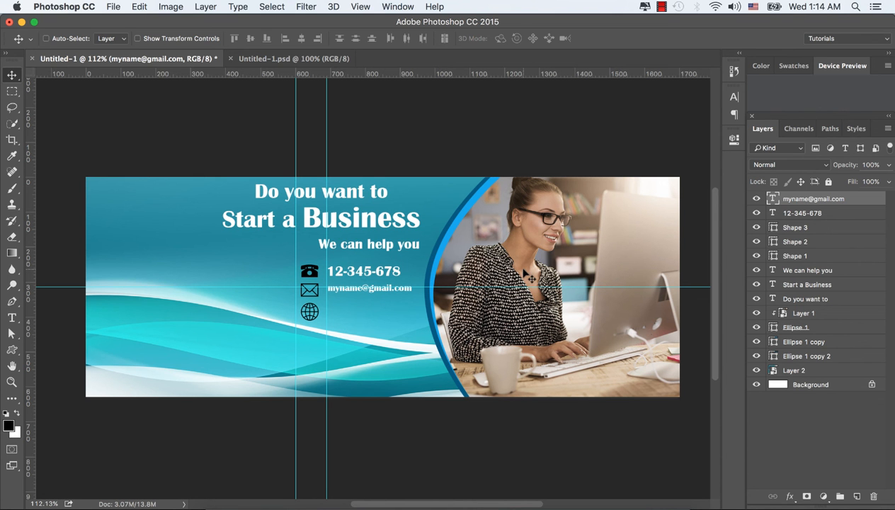
pyautogui.press('Down')
pyautogui.moveTo(361, 294); pyautogui.dragTo(357, 317)
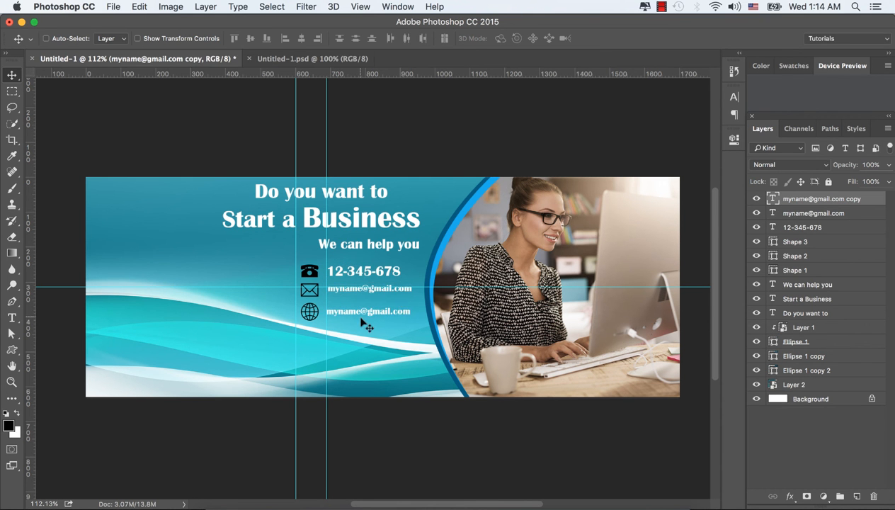
pyautogui.doubleClick(772, 198)
pyautogui.write('w')
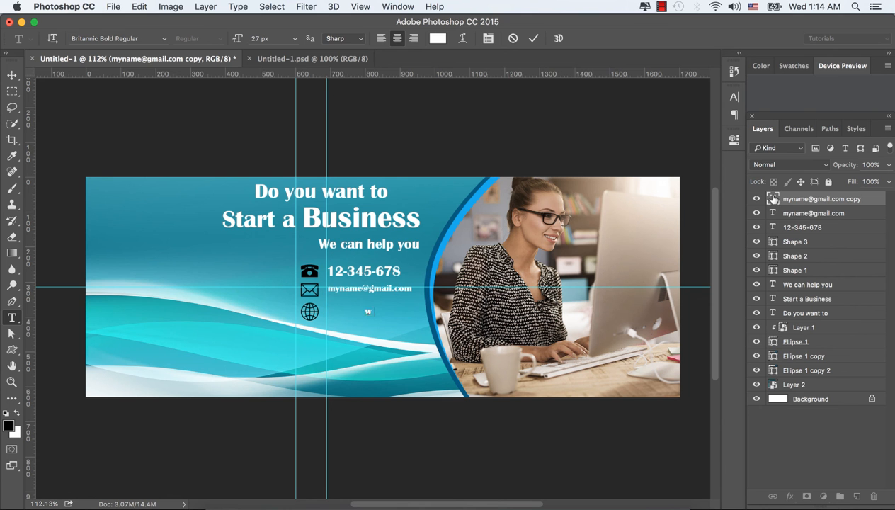
pyautogui.write('ww.m')
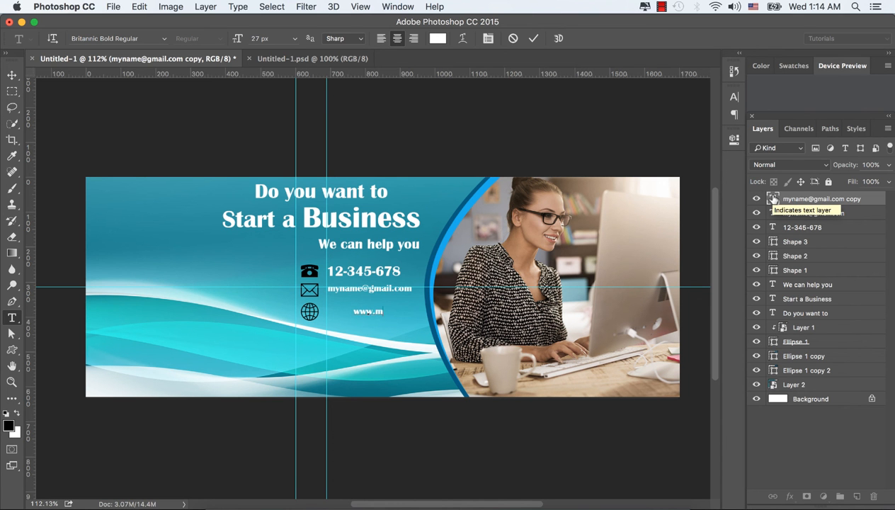
pyautogui.write('ybusin')
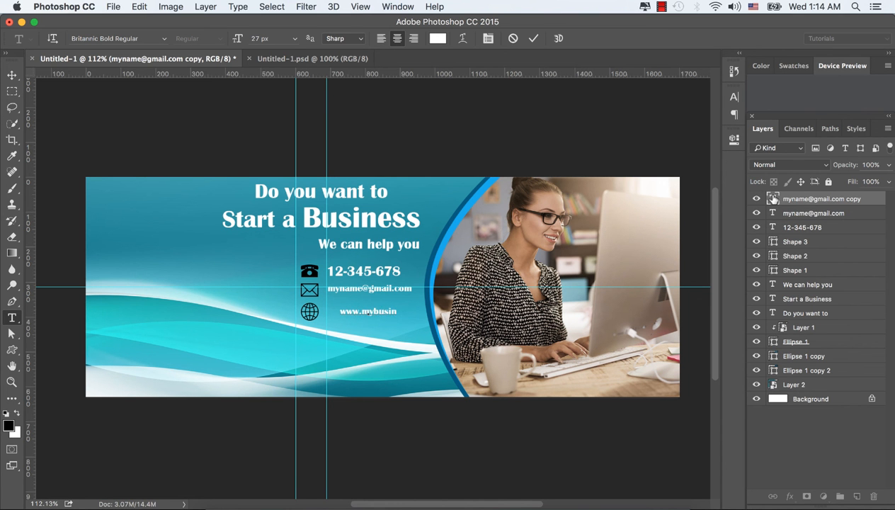
pyautogui.write('ess.com')
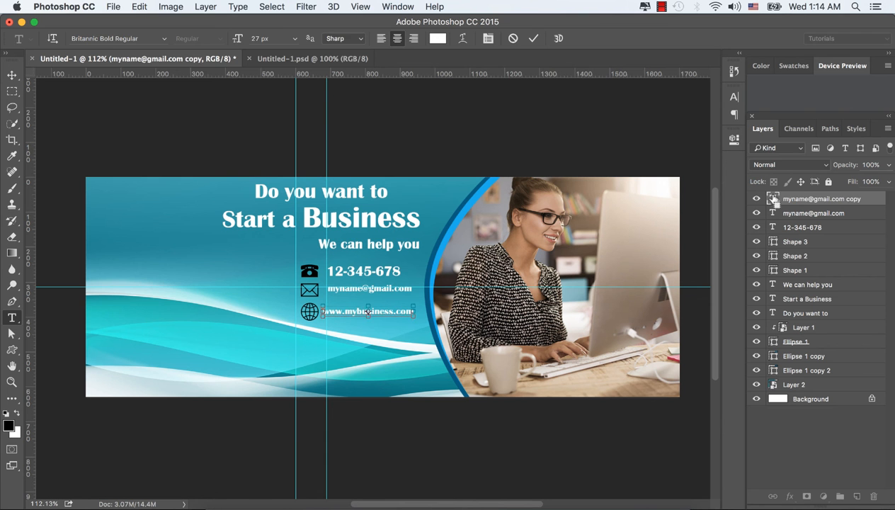
pyautogui.press('super+Return')
pyautogui.press('v')
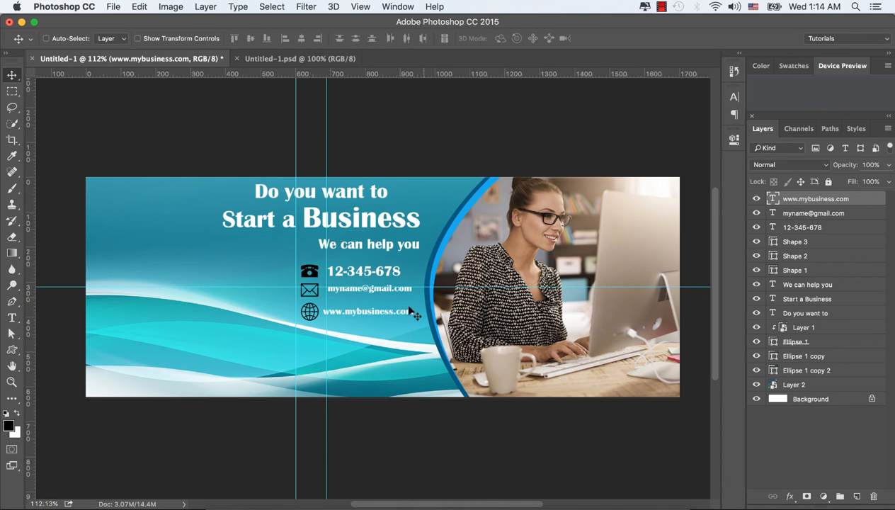
pyautogui.press('super+semicolon')
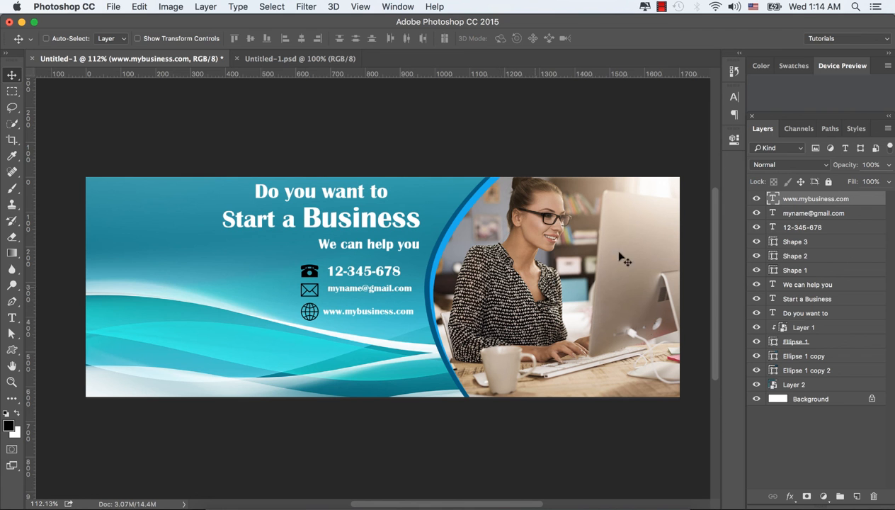
# Step: Move the telephone, envelope and globe icons together slightly left, away from the contact texts
pyautogui.click(369, 295)
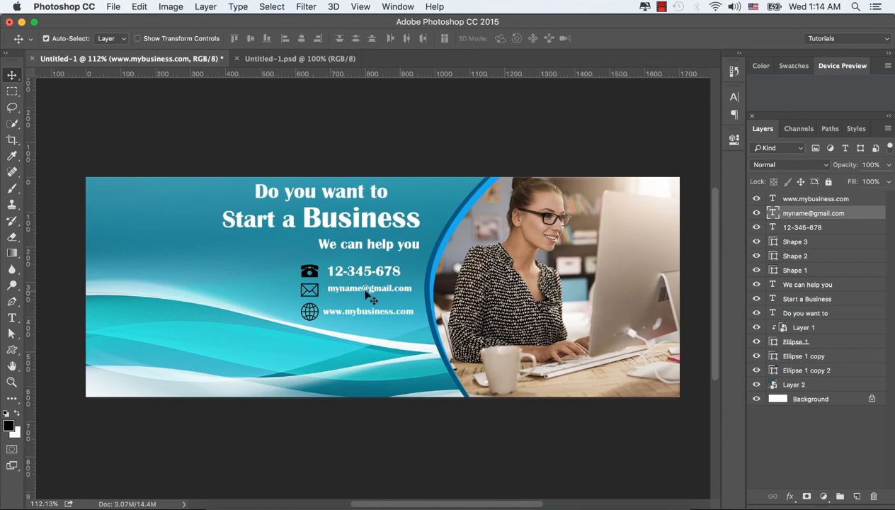
pyautogui.click(793, 243)
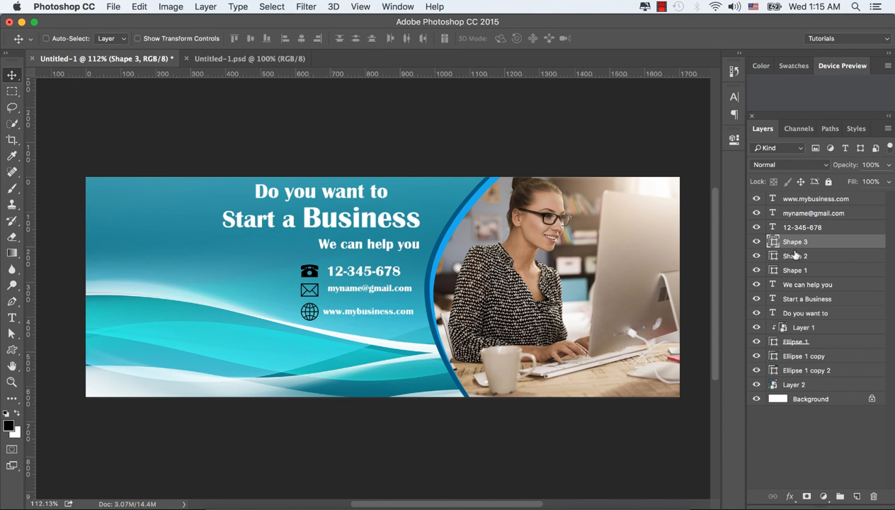
pyautogui.keyDown('shift'); pyautogui.click(795, 257); pyautogui.keyUp('shift')
pyautogui.keyDown('shift'); pyautogui.click(793, 270); pyautogui.keyUp('shift')
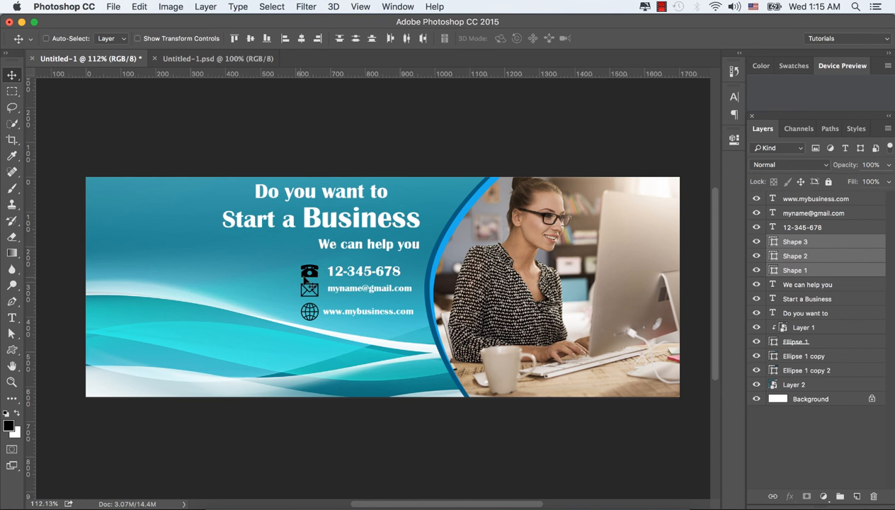
pyautogui.moveTo(319, 281); pyautogui.dragTo(304, 275)
# Step: Shift the phone number left towards the telephone icon and reduce its text size to 37 px
pyautogui.click(780, 227)
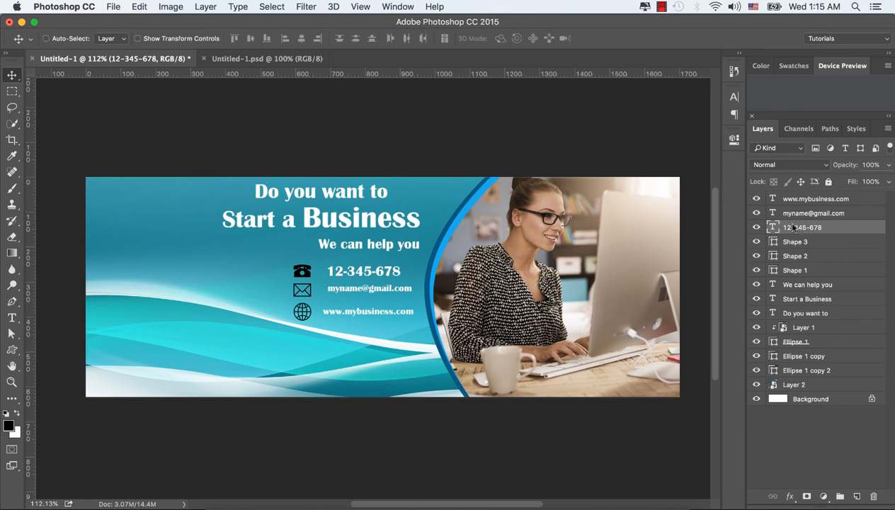
pyautogui.moveTo(362, 273); pyautogui.dragTo(356, 274)
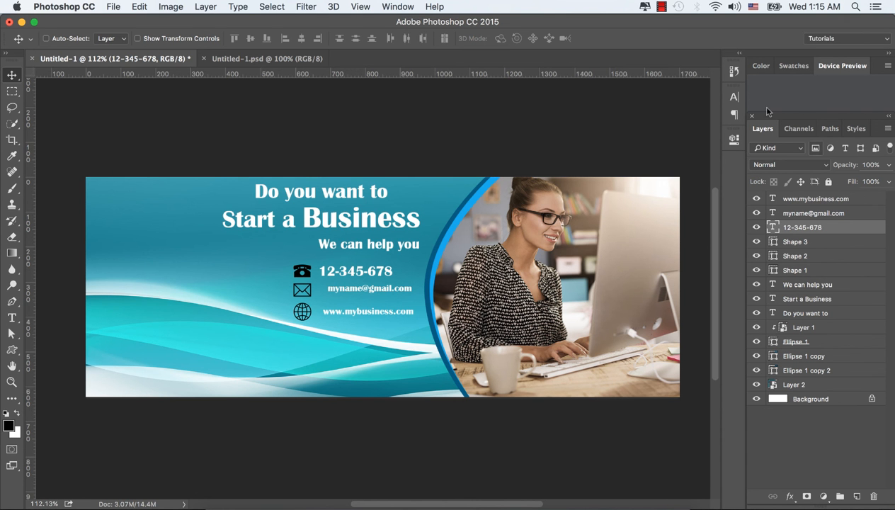
pyautogui.click(735, 96)
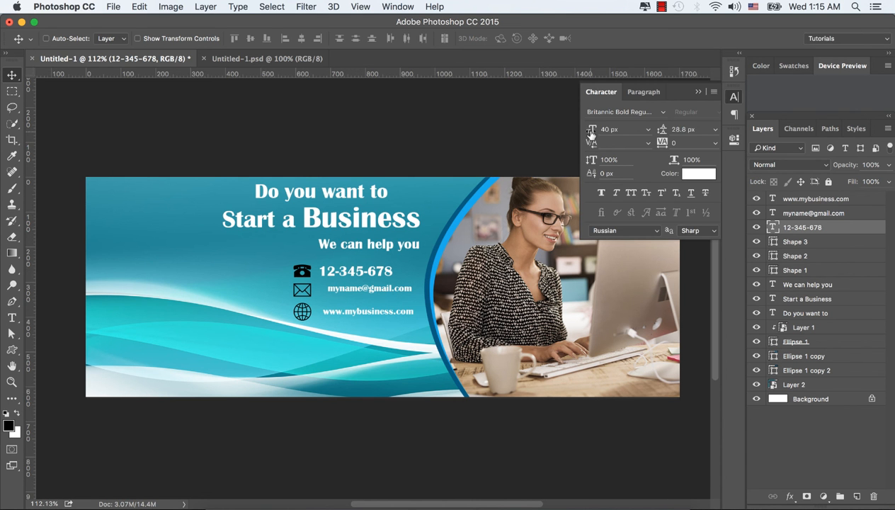
pyautogui.moveTo(591, 134); pyautogui.dragTo(591, 130)
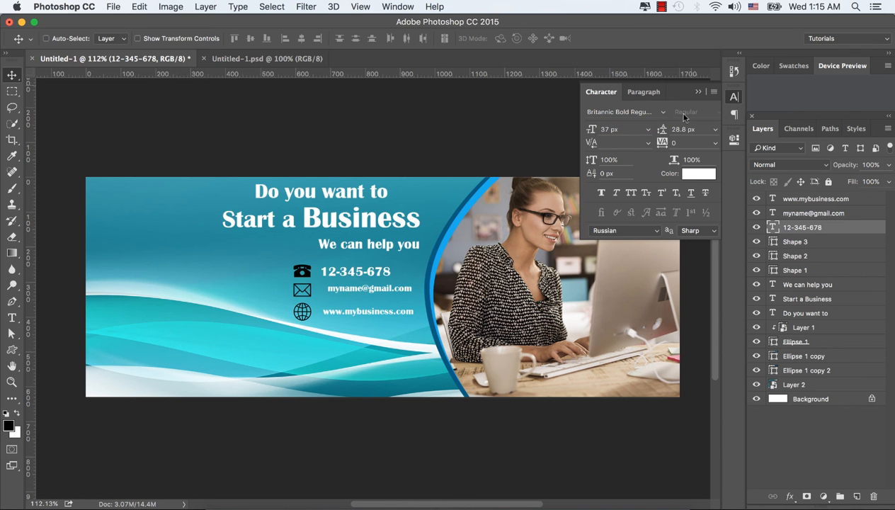
pyautogui.click(698, 92)
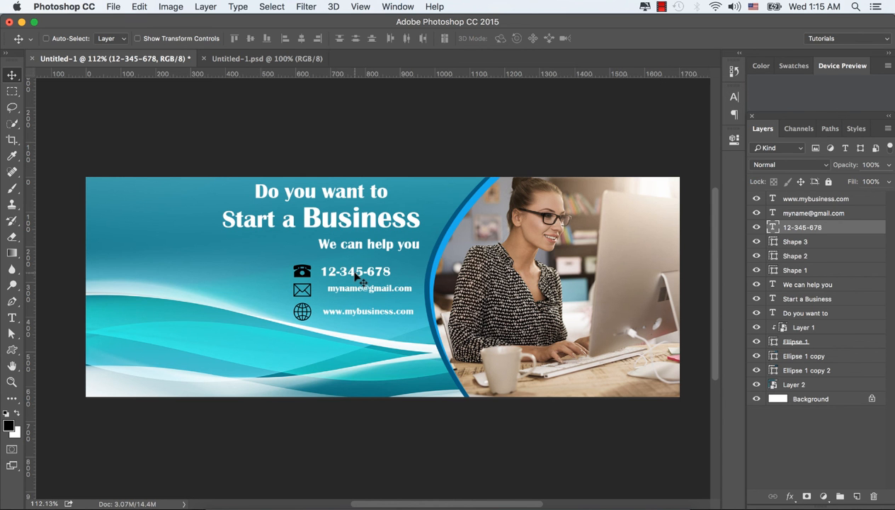
# Step: Enlarge the e-mail text to 33 px and shift the e-mail and website lines slightly left towards their icons
pyautogui.click(794, 213)
pyautogui.click(735, 96)
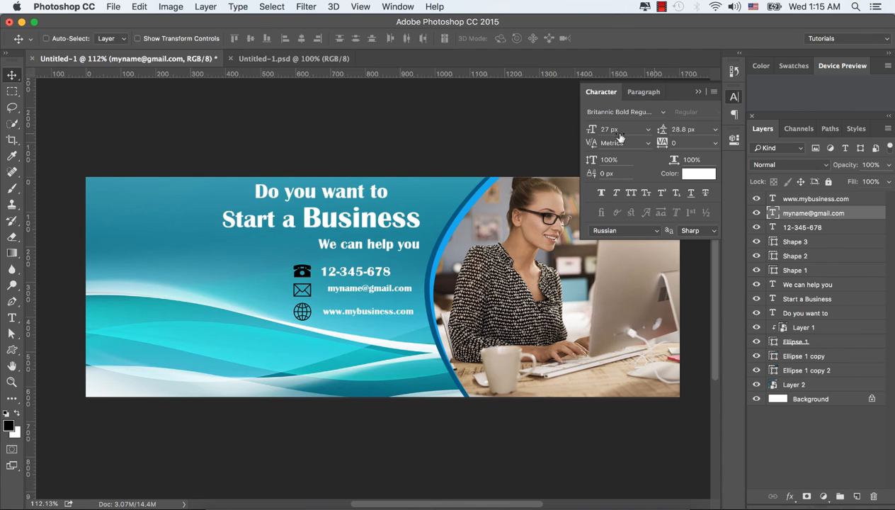
pyautogui.moveTo(587, 135); pyautogui.dragTo(592, 136)
pyautogui.moveTo(594, 137); pyautogui.dragTo(595, 137)
pyautogui.click(700, 92)
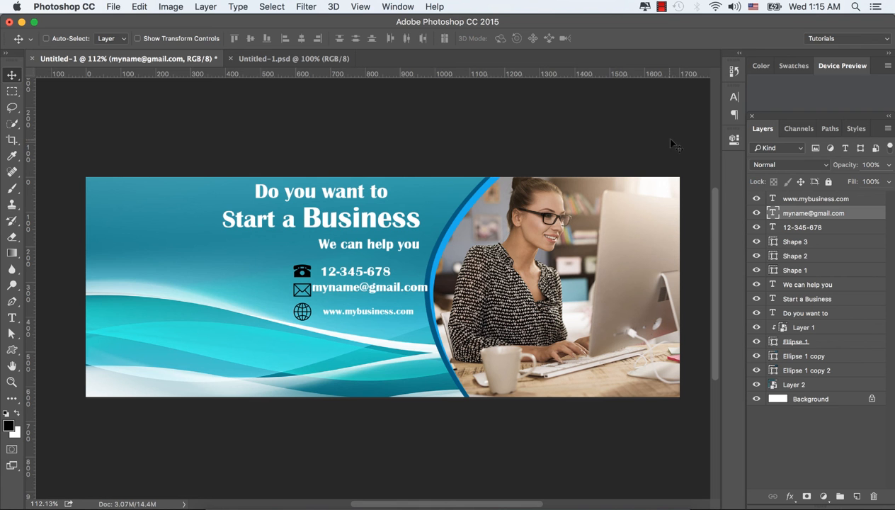
pyautogui.click(734, 97)
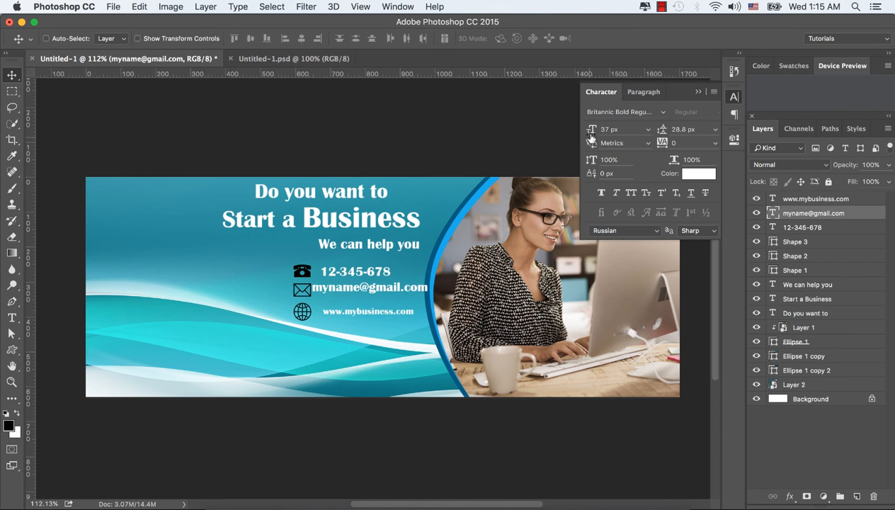
pyautogui.moveTo(589, 134); pyautogui.dragTo(590, 134)
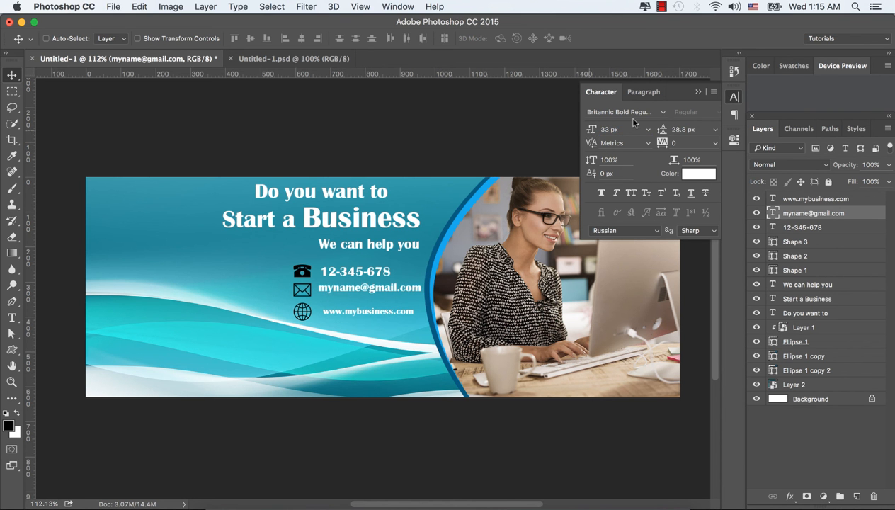
pyautogui.click(698, 92)
pyautogui.moveTo(375, 290); pyautogui.dragTo(376, 314)
pyautogui.click(816, 201)
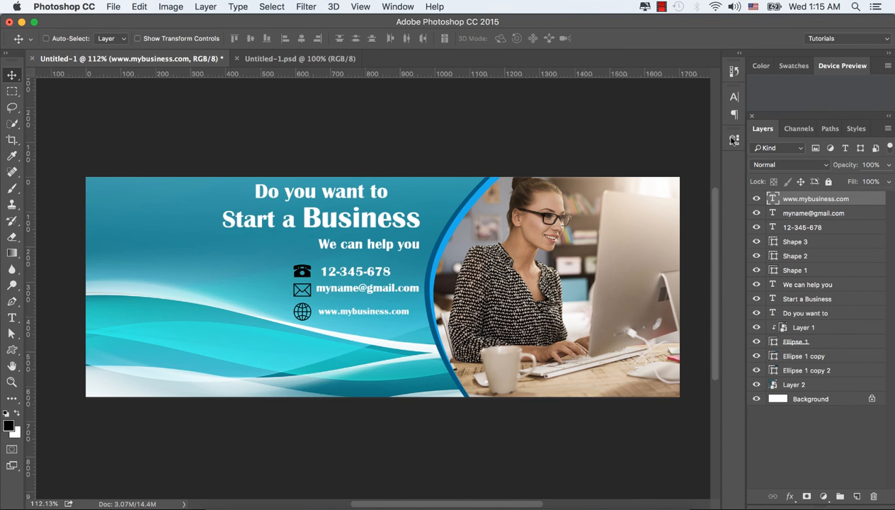
# Step: Apply the pale blue-white gradient preset style with a dark shadow to the "Do you want to" text
pyautogui.click(795, 314)
pyautogui.click(856, 129)
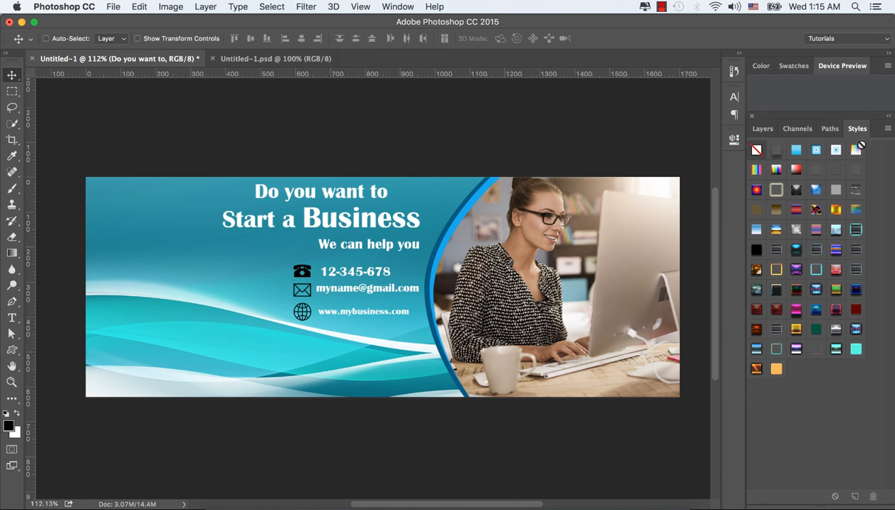
pyautogui.click(854, 228)
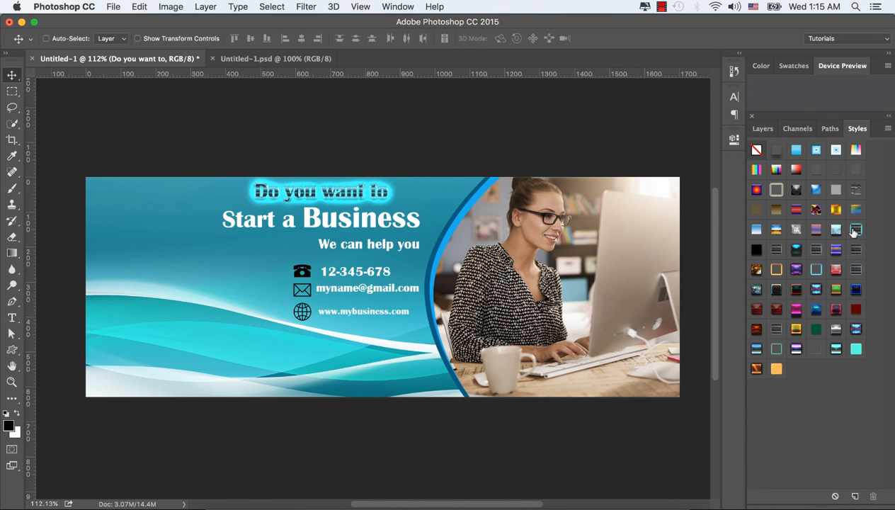
pyautogui.click(836, 229)
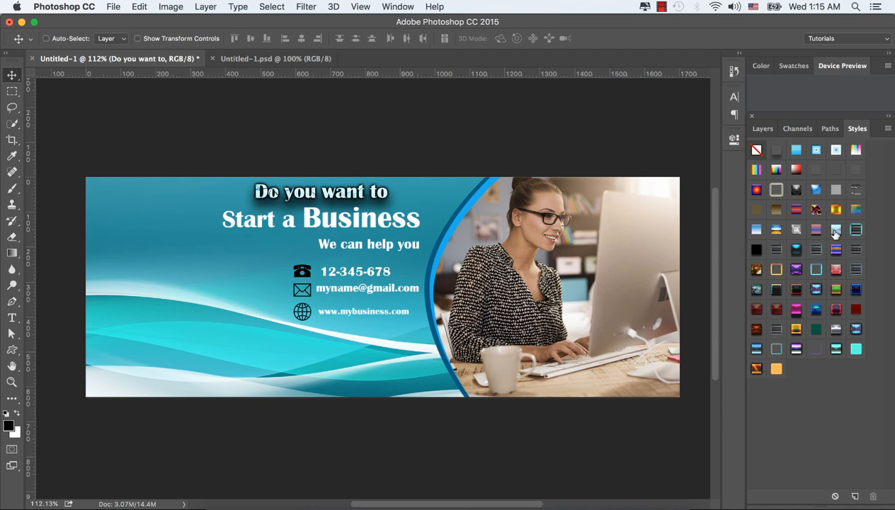
# Step: Apply the dark striped preset style with a cyan glow to the "Start a Business" text
pyautogui.click(763, 128)
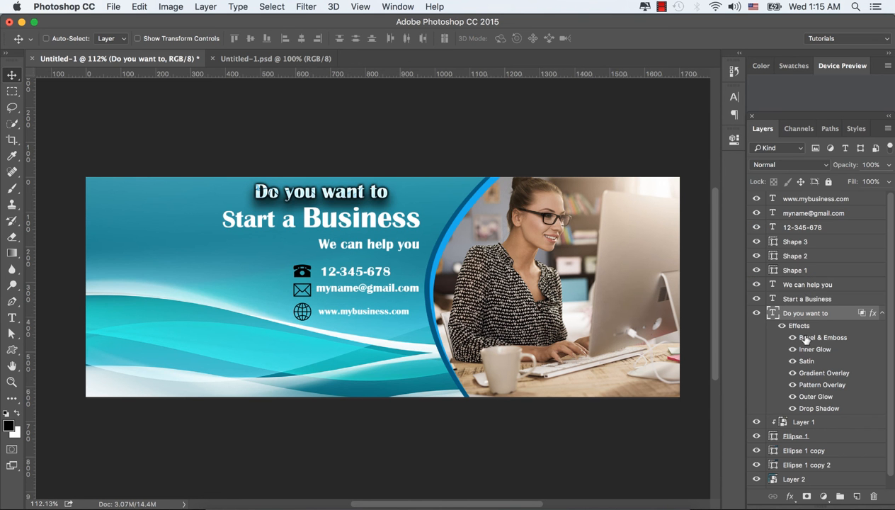
pyautogui.click(799, 299)
pyautogui.click(856, 128)
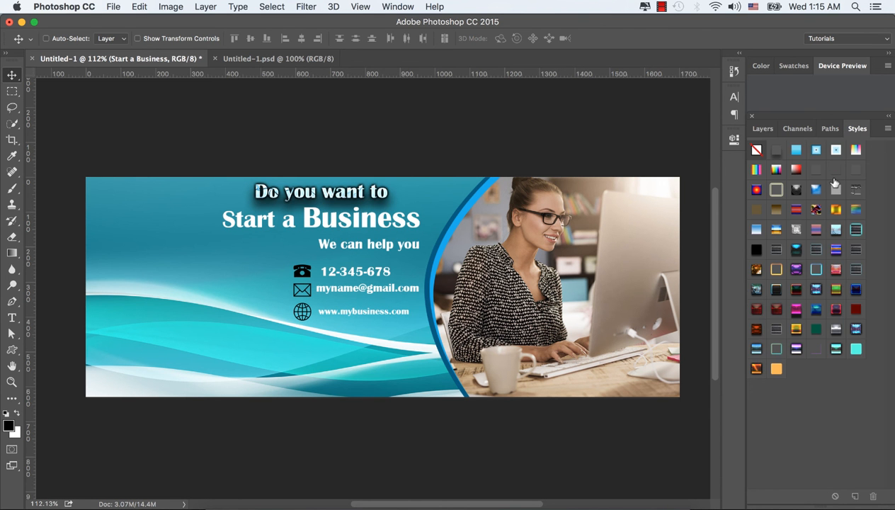
pyautogui.click(836, 249)
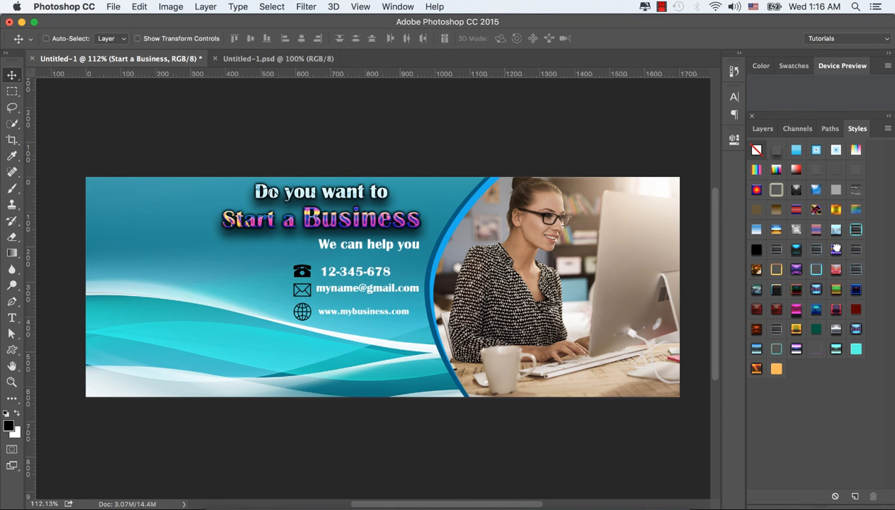
pyautogui.click(816, 248)
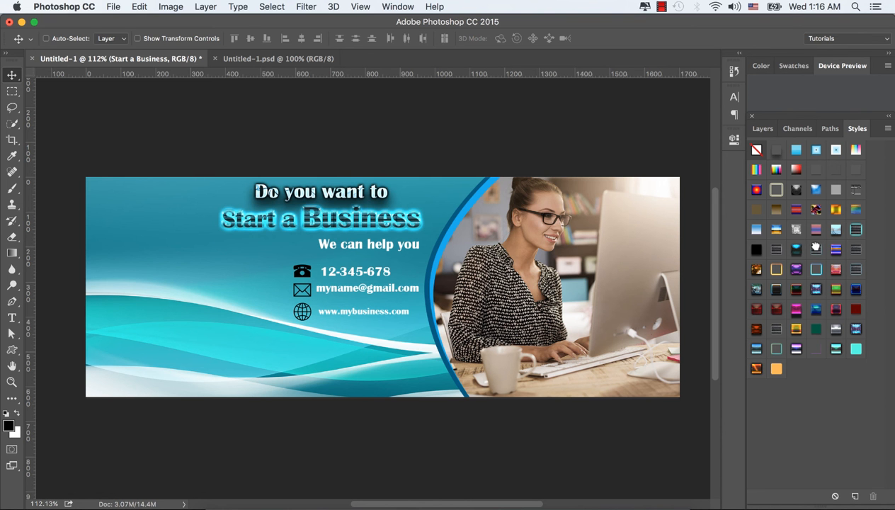